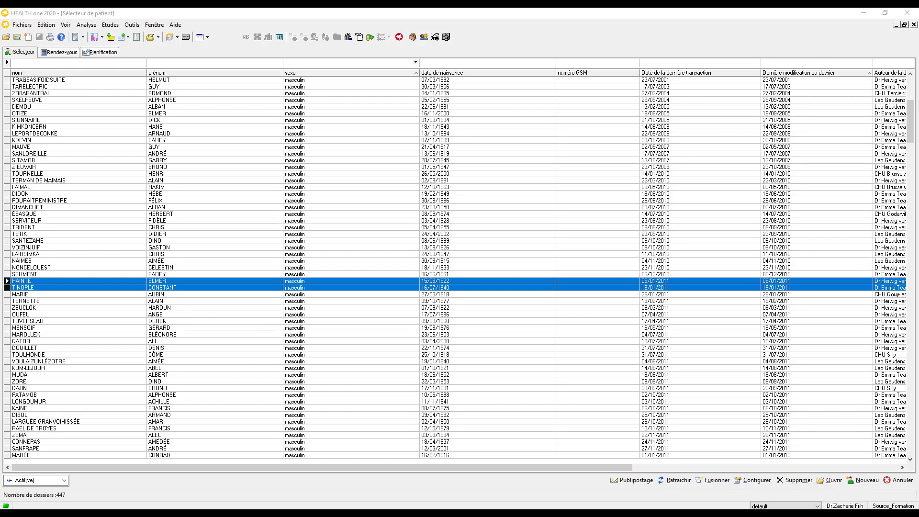
Review the planned consultation name, sequence name and the four items of the sequence in the Word document
left_click_drag(0, 192, 456, 101)
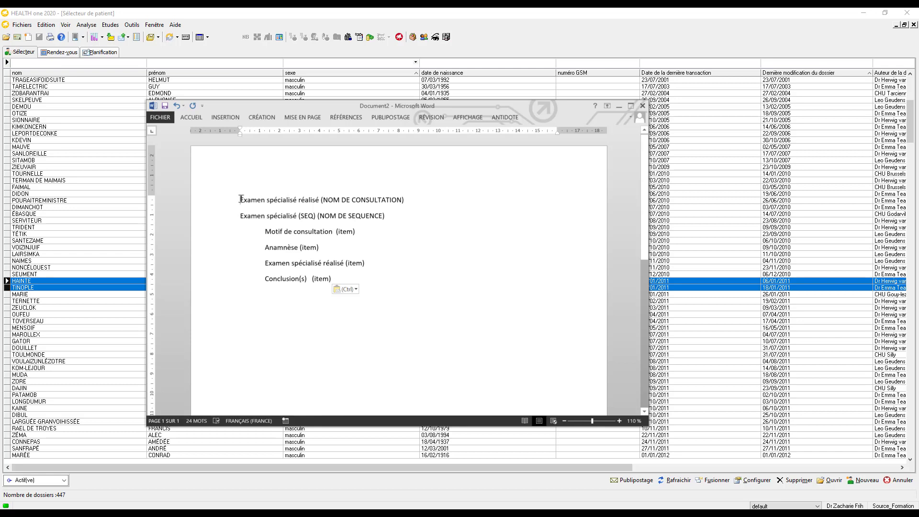
left_click_drag(241, 198, 318, 206)
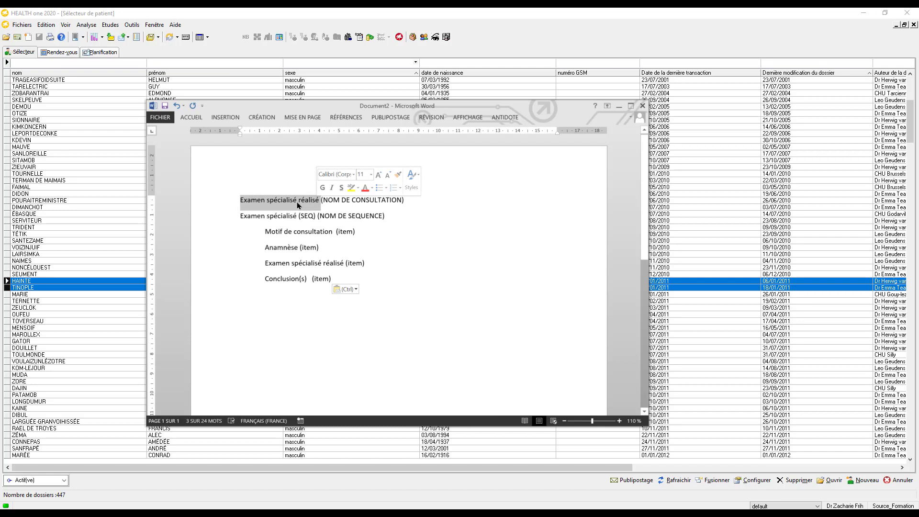
left_click(318, 204)
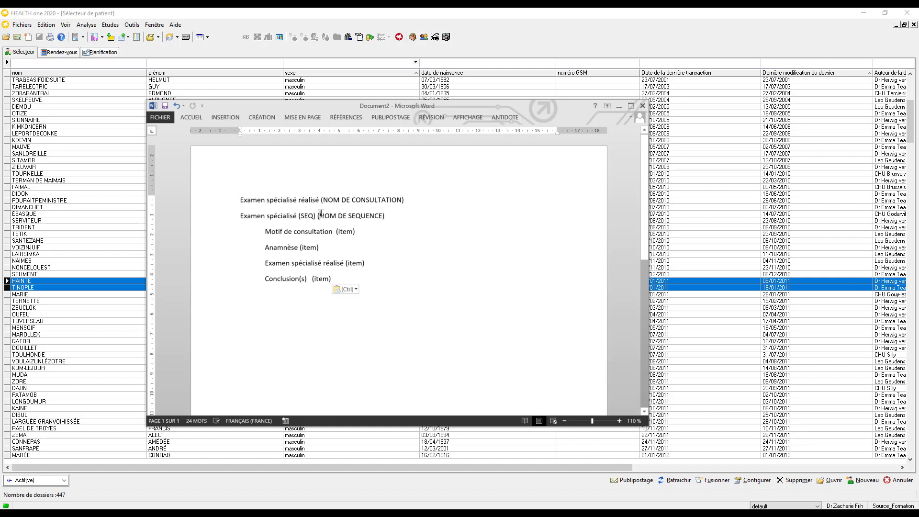
left_click_drag(320, 216, 383, 218)
left_click(351, 221)
left_click_drag(240, 215, 314, 217)
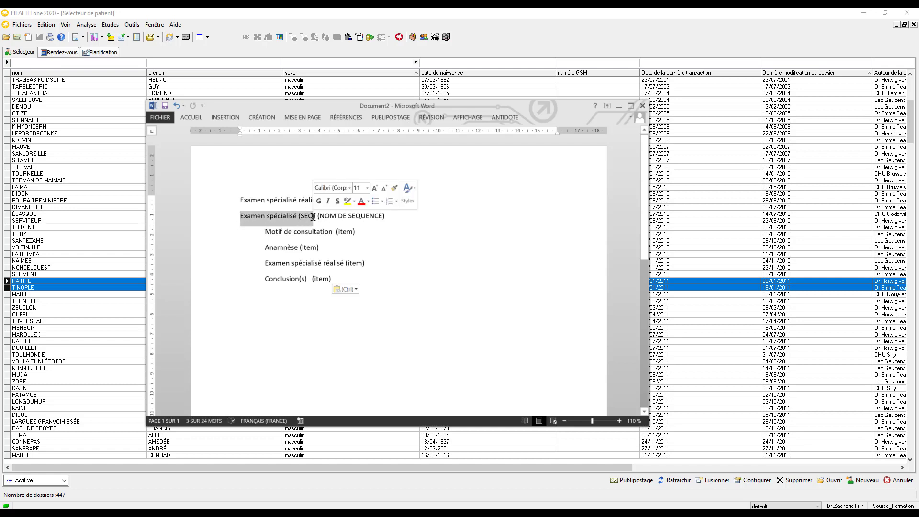
left_click(313, 216)
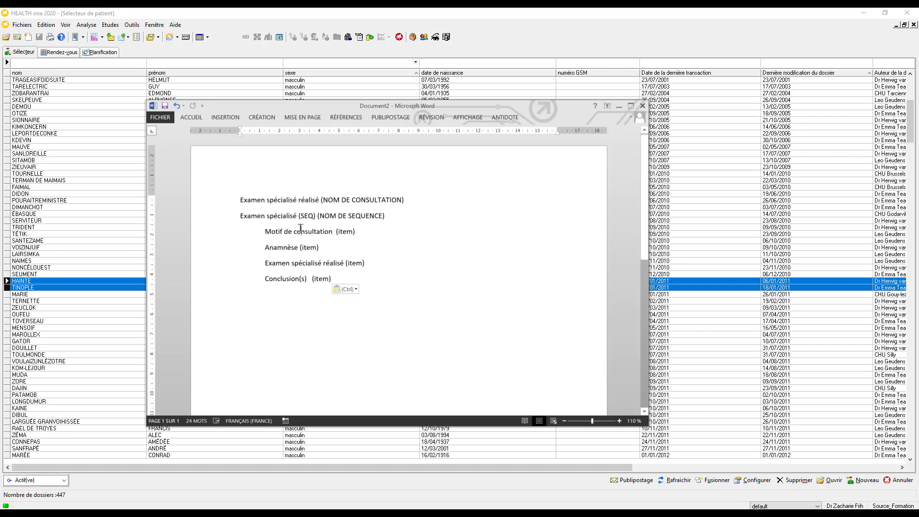
left_click(281, 252)
left_click(282, 262)
left_click(282, 279)
left_click_drag(335, 281, 265, 282)
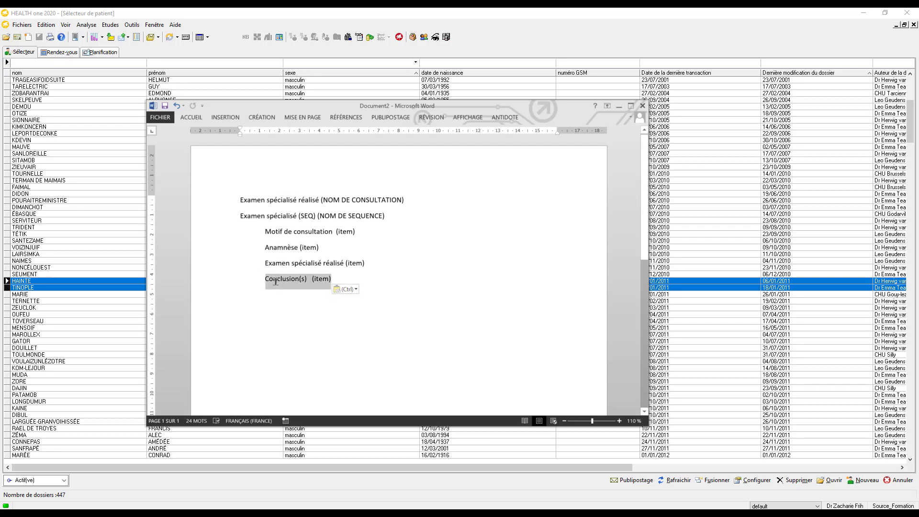
left_click(297, 325)
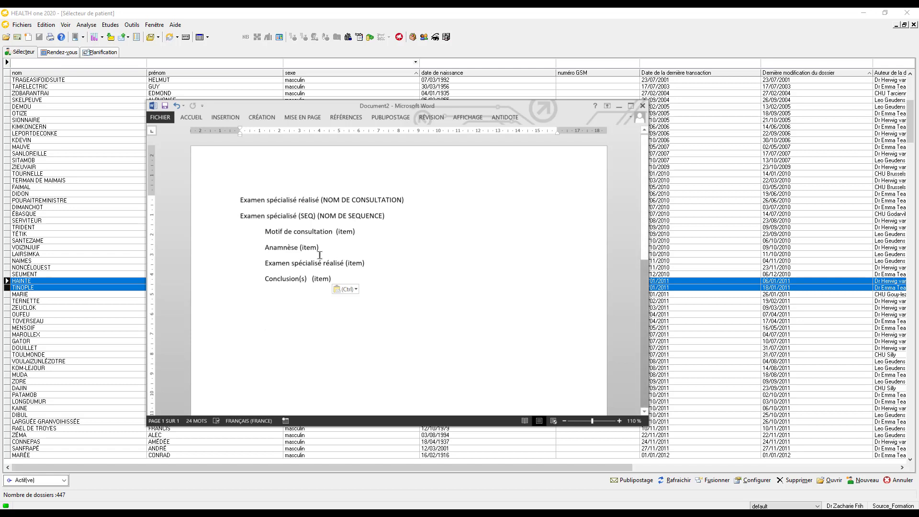
left_click_drag(272, 217, 311, 200)
left_click(315, 220)
left_click_drag(287, 232, 340, 281)
left_click(339, 280)
double_click(258, 219)
left_click(277, 247)
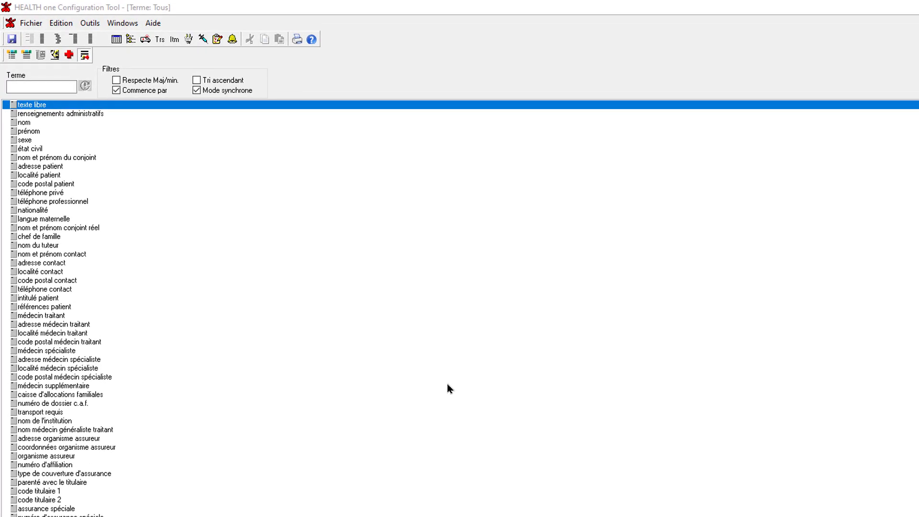
In the HEALTH one Configuration Tool, restrict the term list to user content
left_click(30, 42)
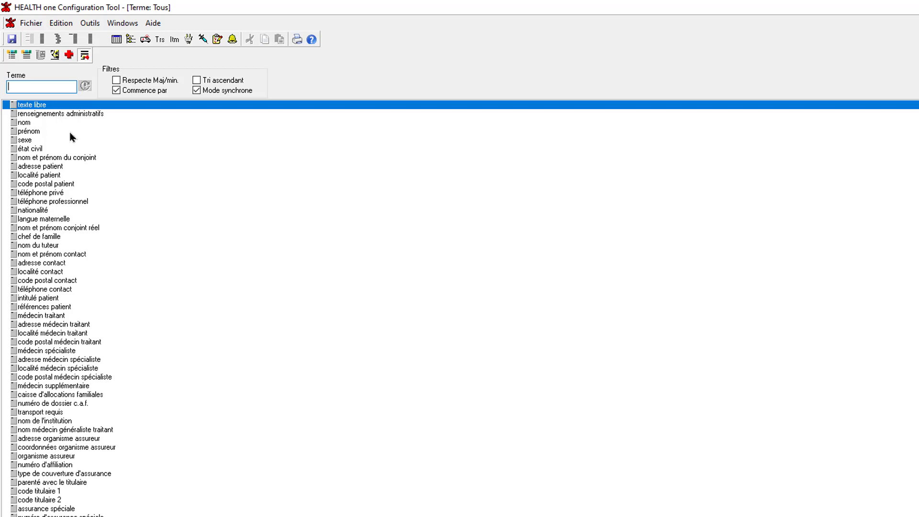
left_click(41, 57)
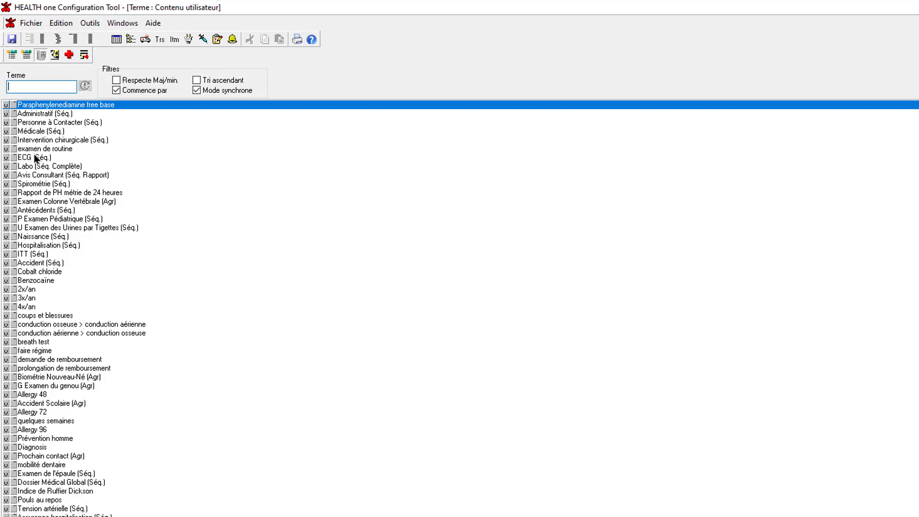
left_click(269, 282)
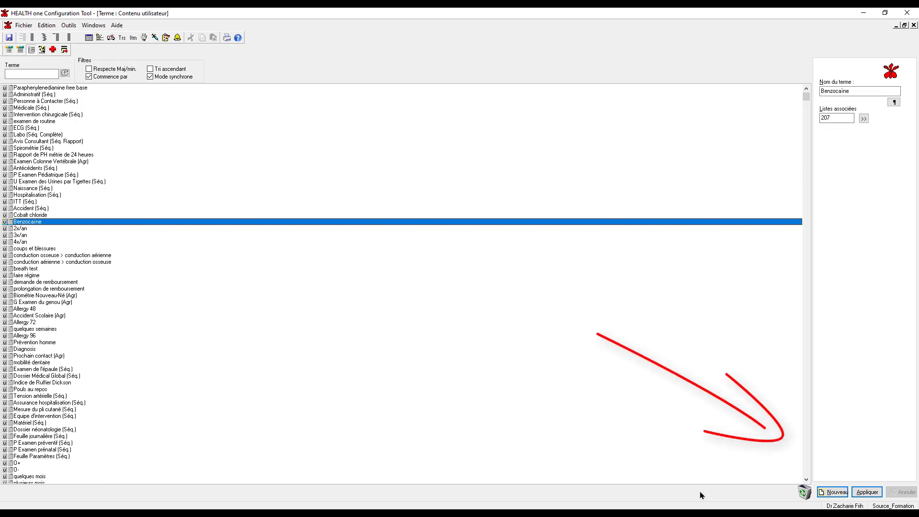
Create a new term named "Examen spécialisé ( SEQ )" and select it in the term list
left_click(836, 492)
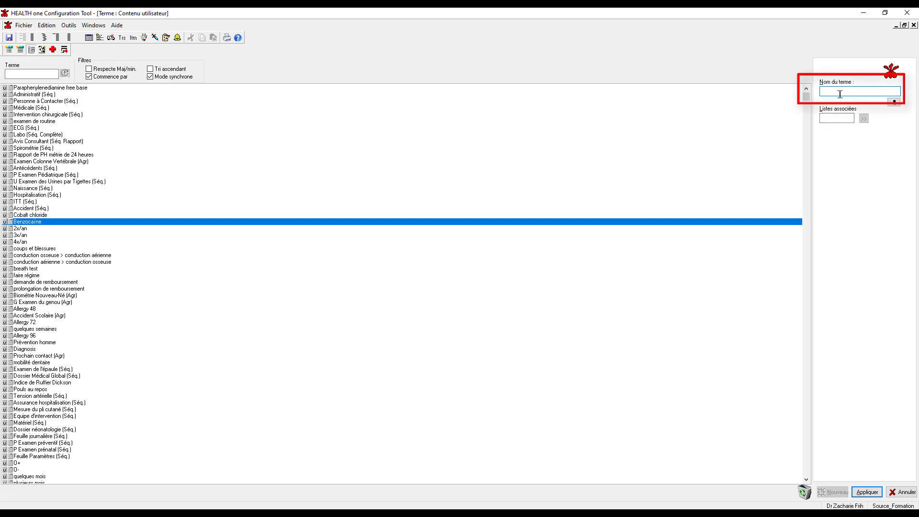
type("xamen spécialis")
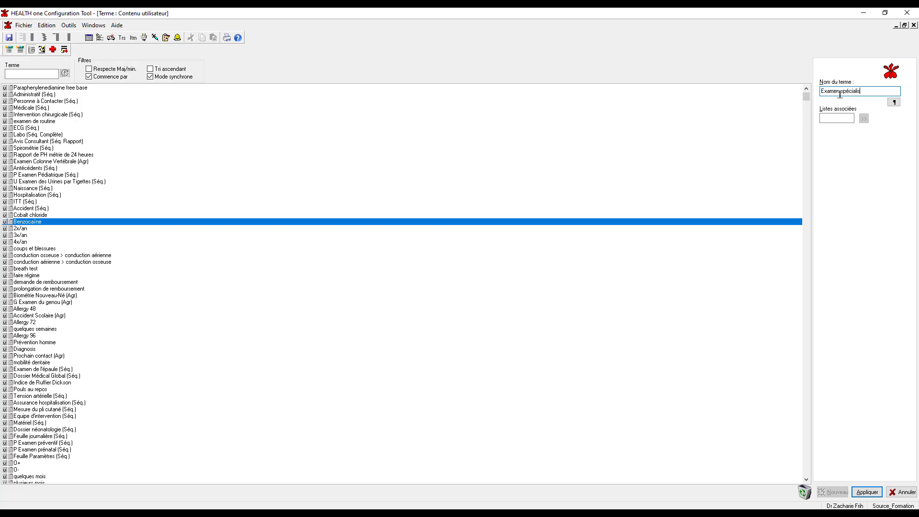
type("é ( SEQ")
left_click(868, 492)
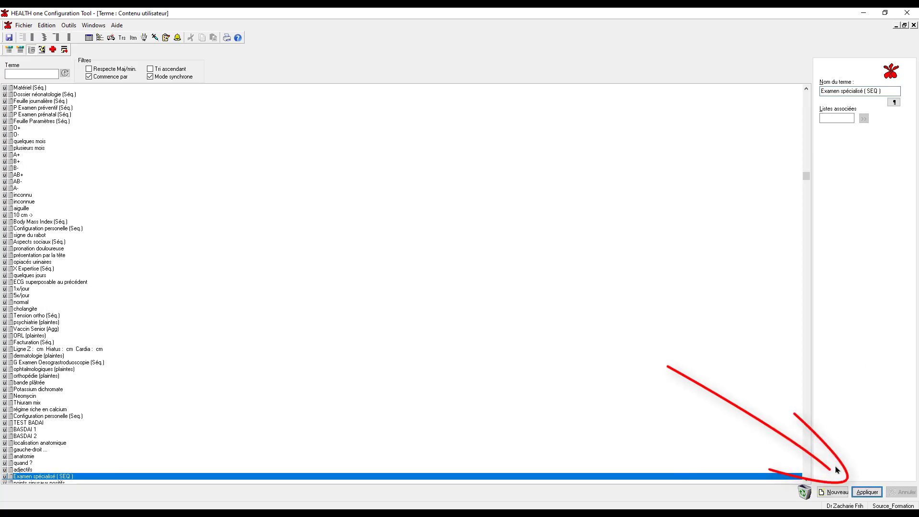
scroll(354, 336, "down", 1)
left_click(89, 451)
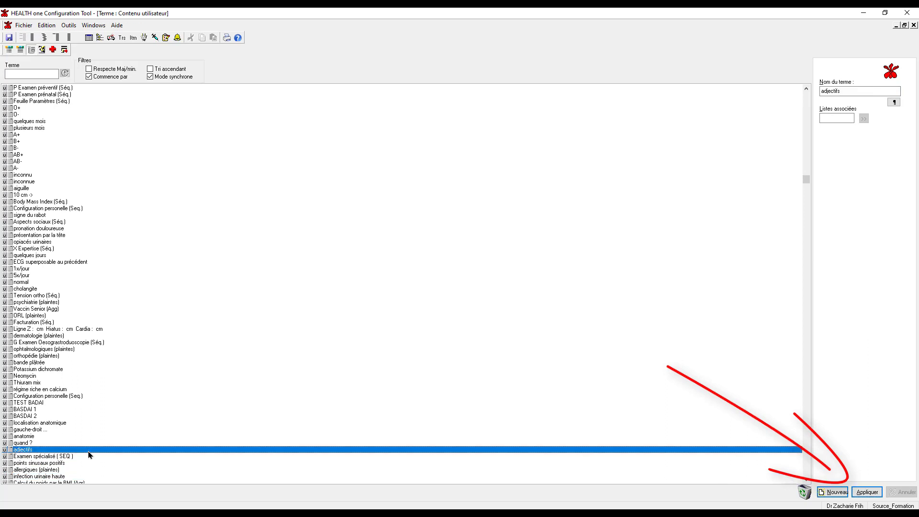
left_click(84, 458)
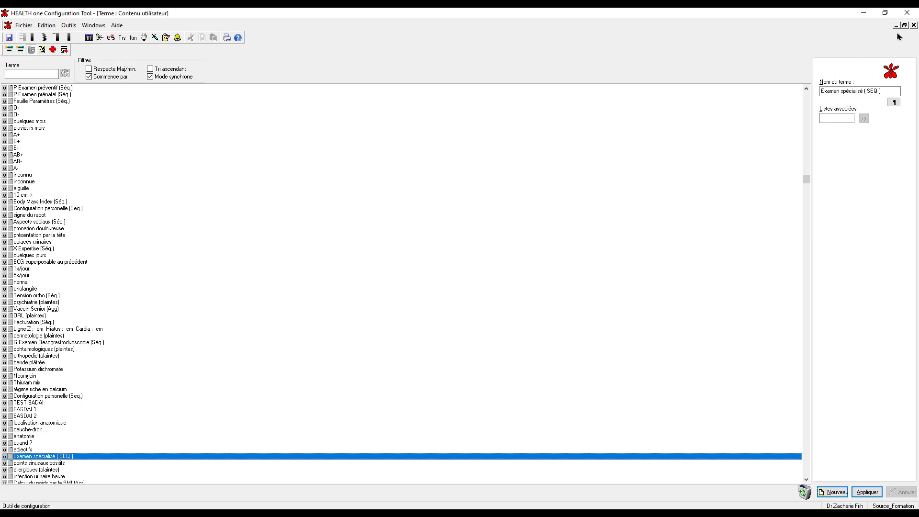
Close the term list and open the sequence form for the medical chapter
left_click(914, 25)
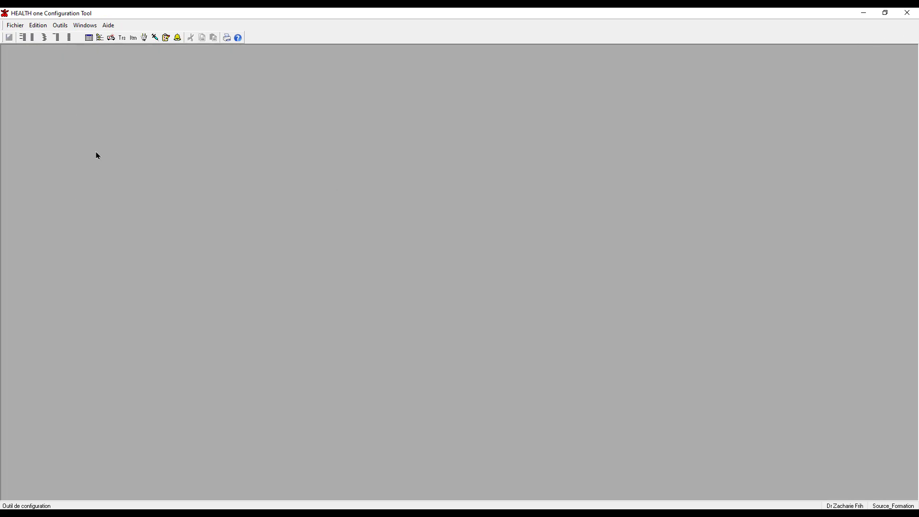
left_click(32, 39)
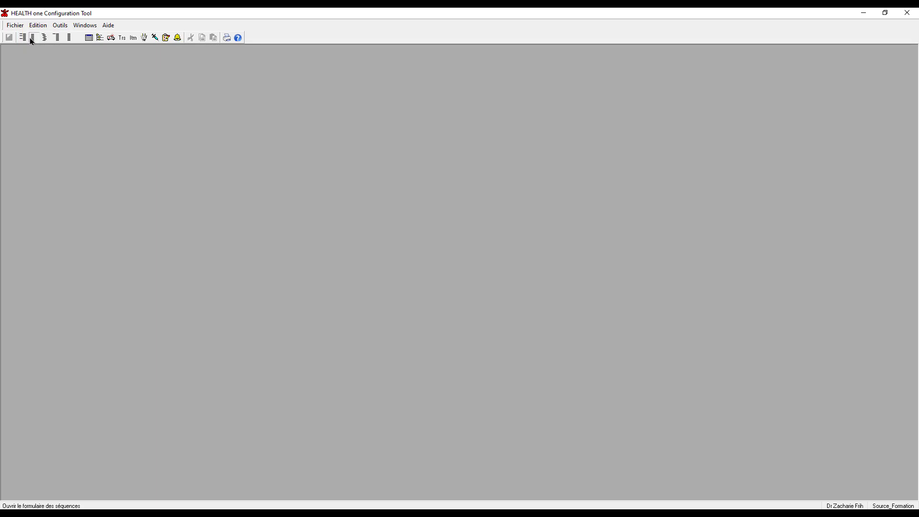
double_click(116, 67)
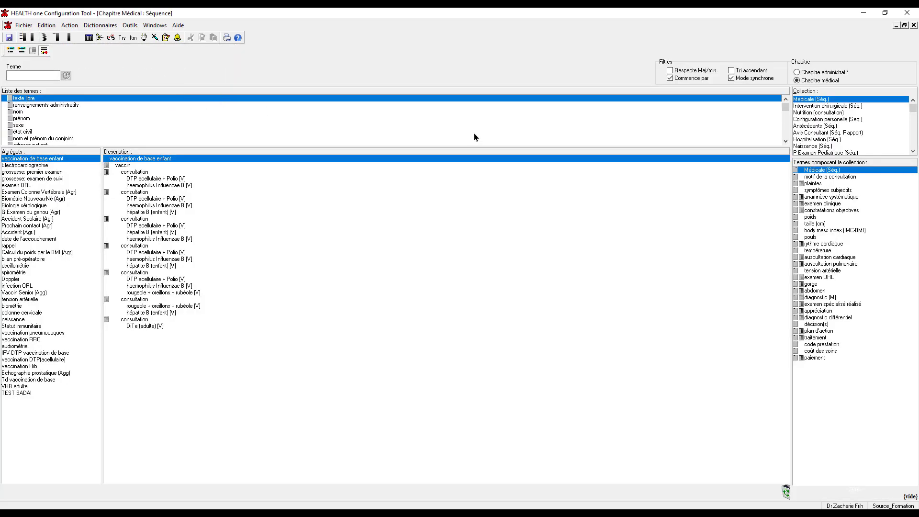
Enlarge the collection lists, find "Examen spécialisé ( SEQ )" with "examen spe" and add it as a collection after "Médicale S.O.A.P. (Séq.)"
left_click_drag(789, 125, 632, 252)
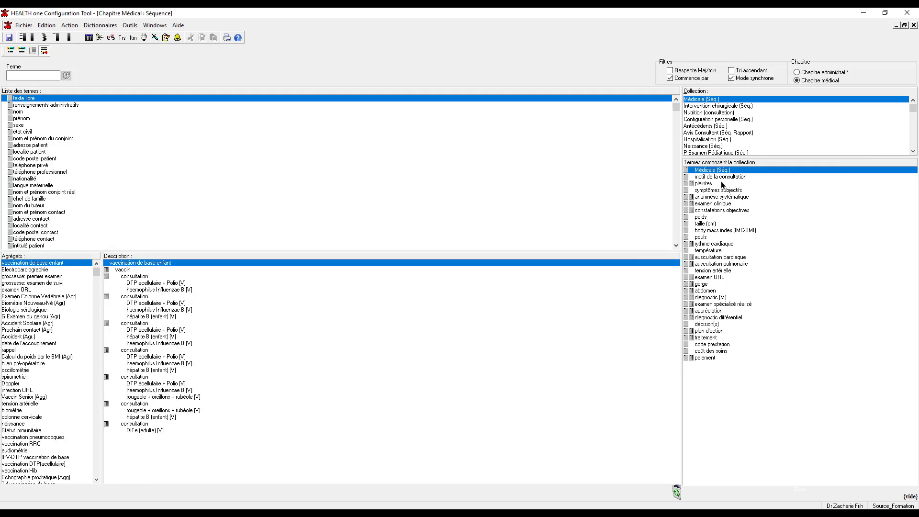
left_click_drag(738, 156, 737, 228)
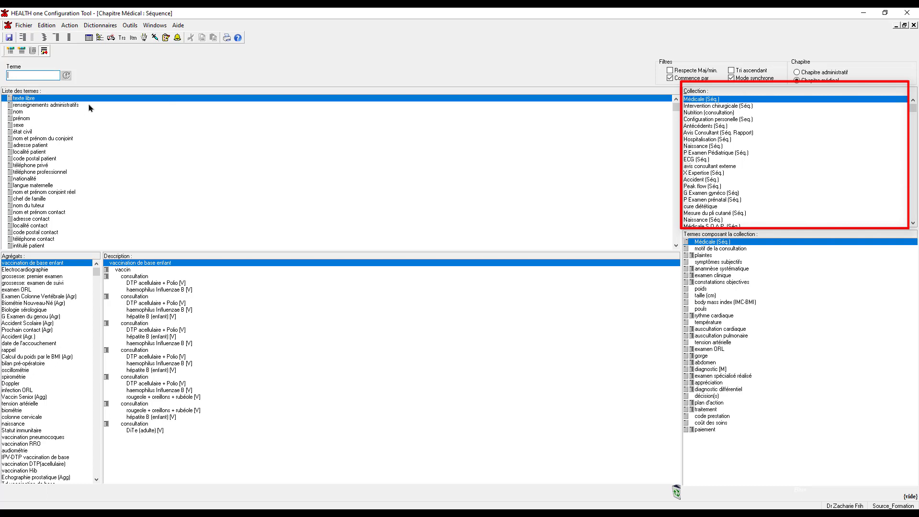
type("examen spe")
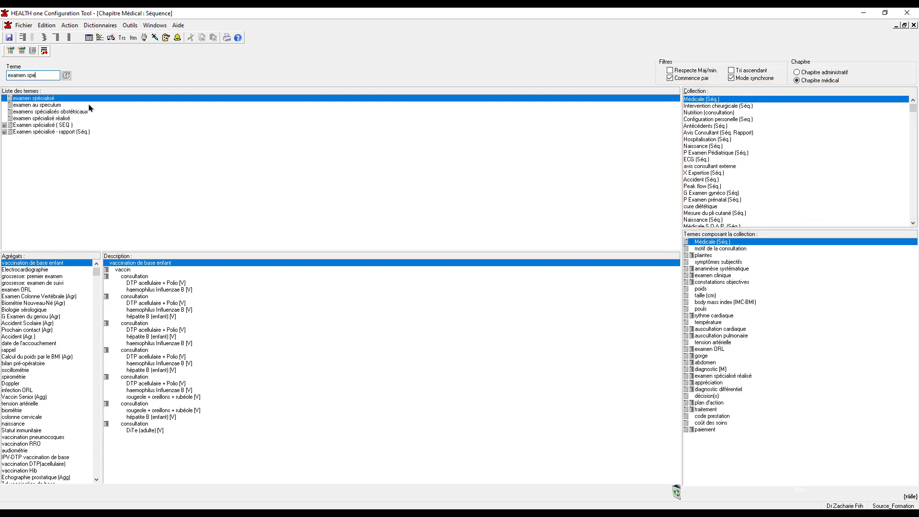
left_click(47, 125)
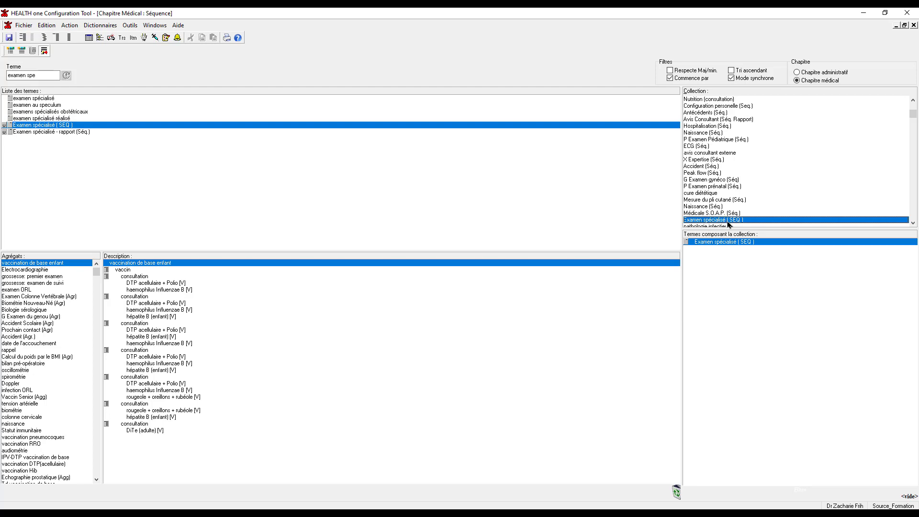
Search the terms for "motif de con" and add "motif de la consultation" to the Examen spécialisé ( SEQ ) collection
left_click(41, 75)
left_click_drag(42, 75, 7, 75)
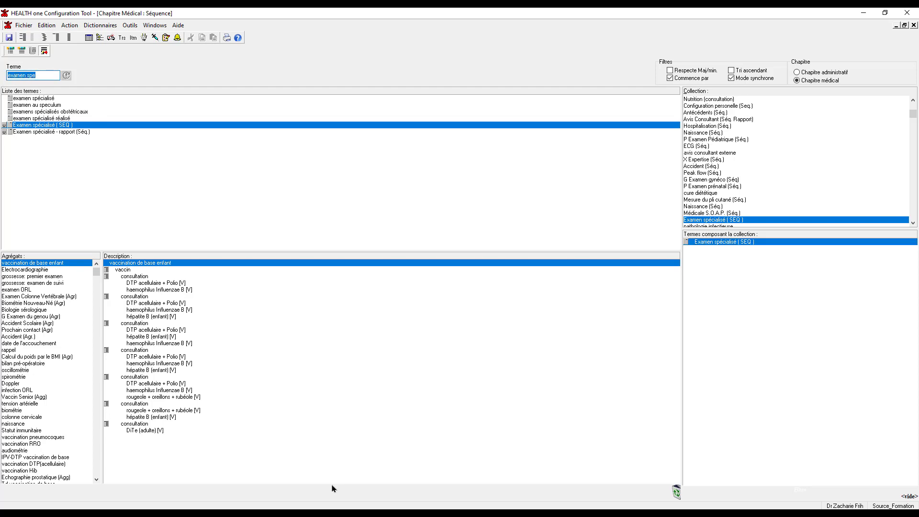
key("BackSpace")
type("motif de con")
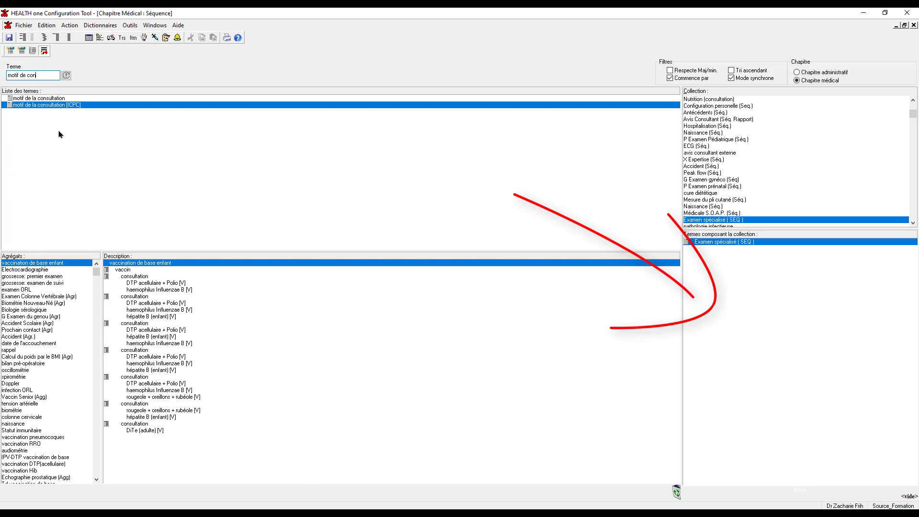
left_click(56, 101)
left_click_drag(55, 102, 740, 329)
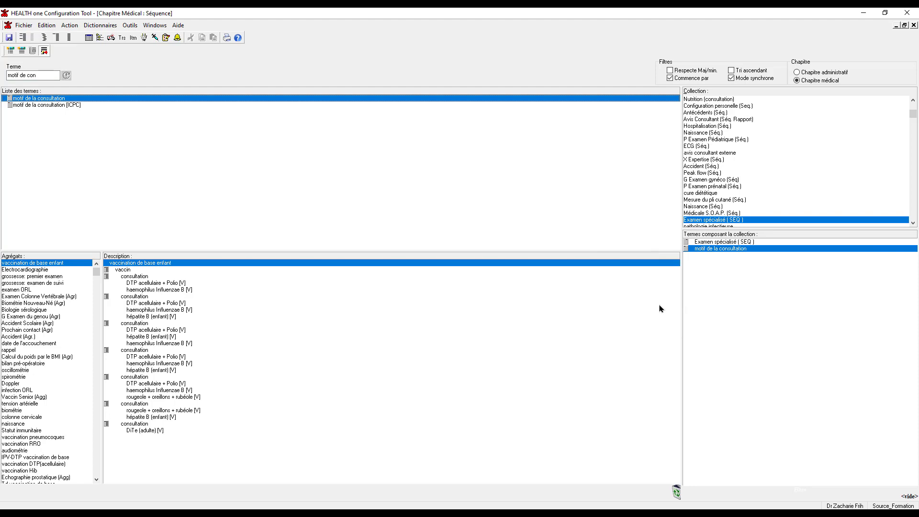
Search the terms for "anamn" and add "anamnèse" to the collection below "motif de la consultation"
left_click(35, 75)
type("anamn")
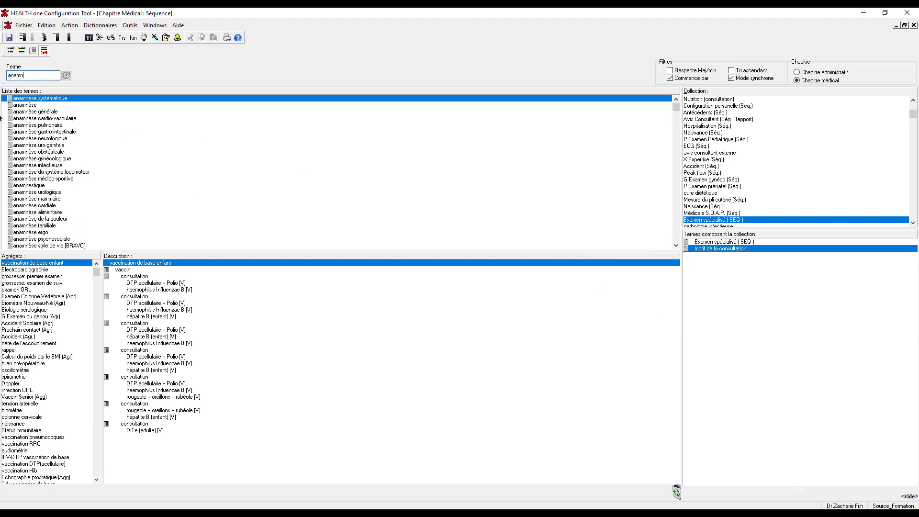
left_click_drag(34, 105, 756, 304)
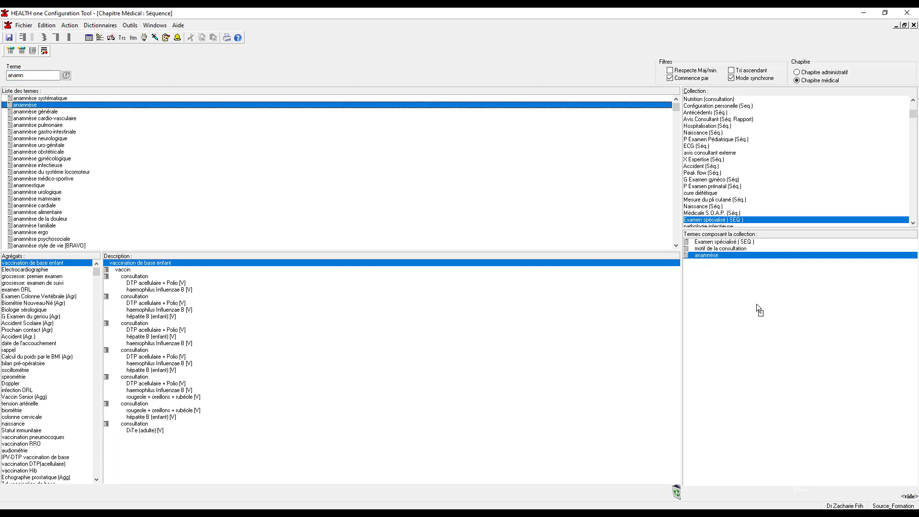
Search the terms for "exam spe r" and add "examen spécialisé réalisé" to the collection below "anamnèse"
key("BackSpace")
key("BackSpace")
key("BackSpace")
key("BackSpace")
key("BackSpace")
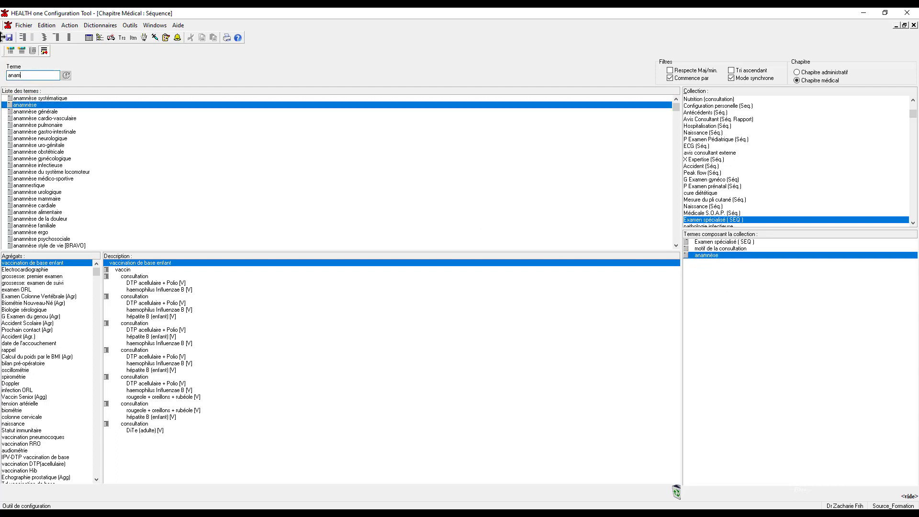
type("exam")
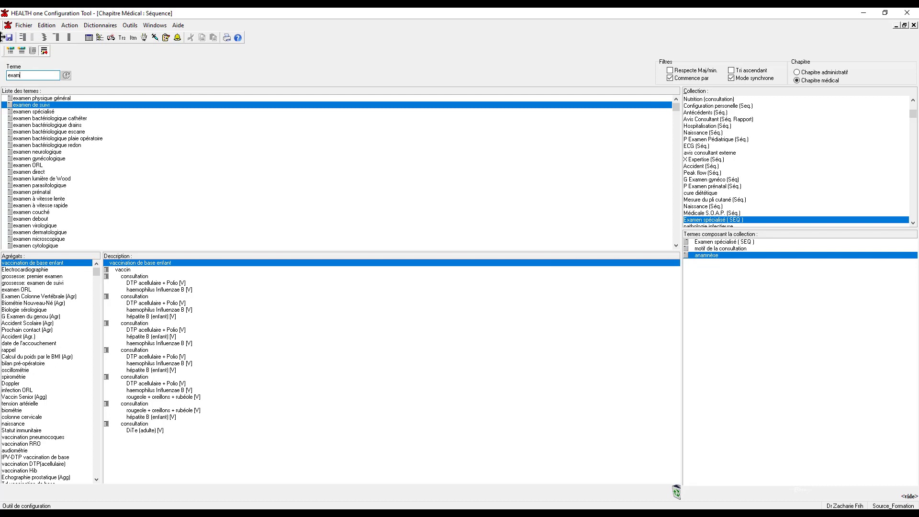
type(" spe r")
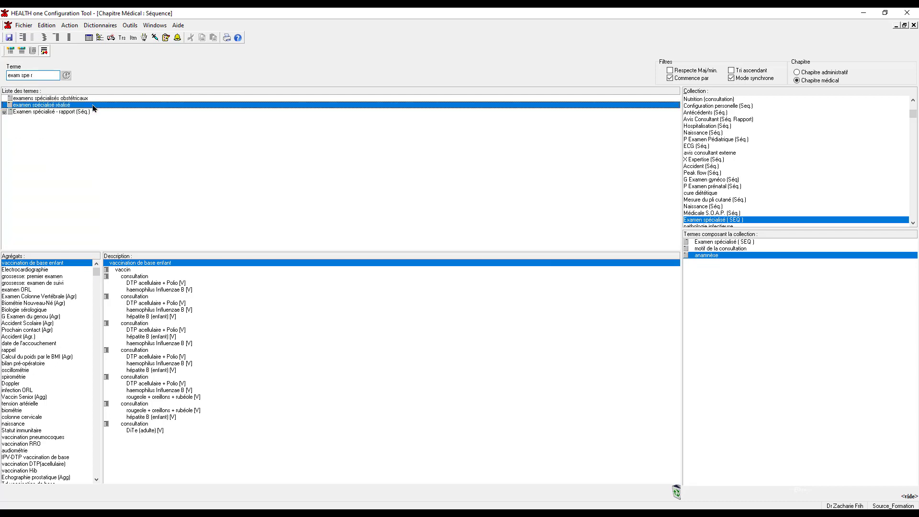
left_click_drag(815, 279, 827, 326)
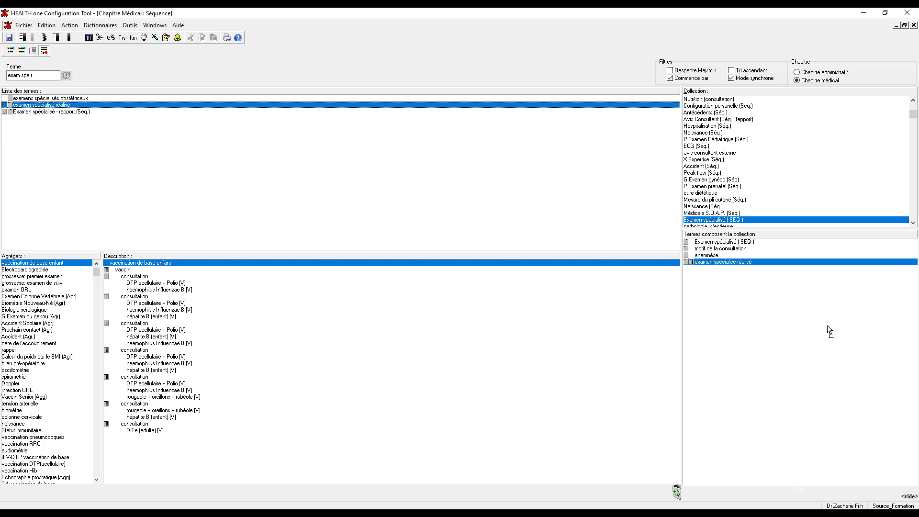
Search the terms for "conclu", add "conclusion(s)" as the collection's last item and clear the term search
triple_click(51, 76)
type("conclu")
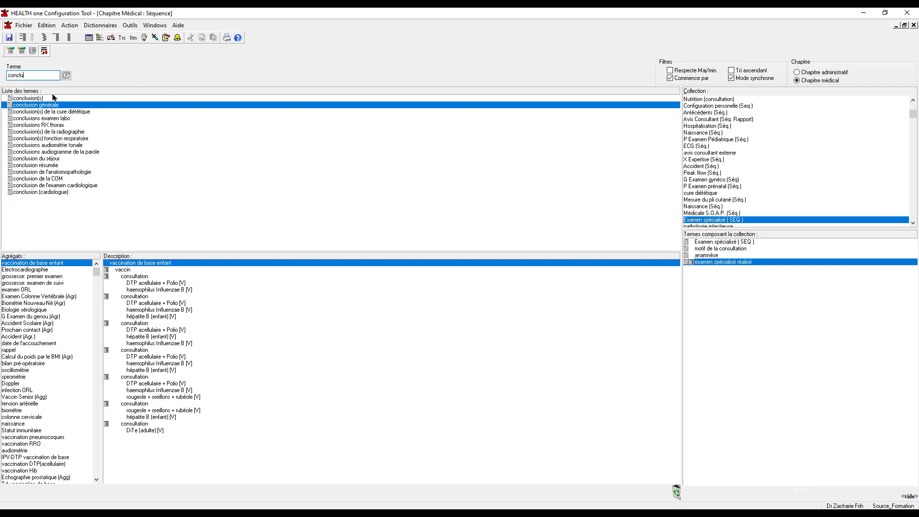
left_click_drag(54, 99, 722, 353)
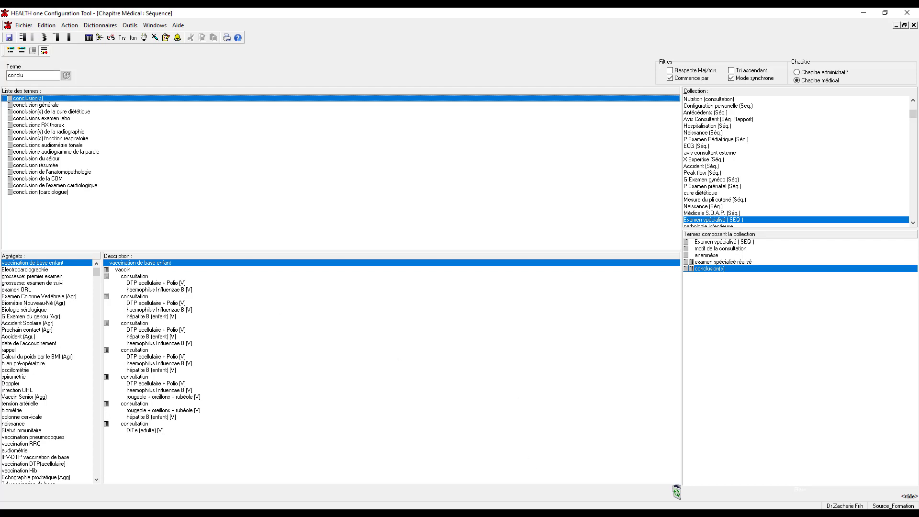
double_click(48, 75)
key("BackSpace")
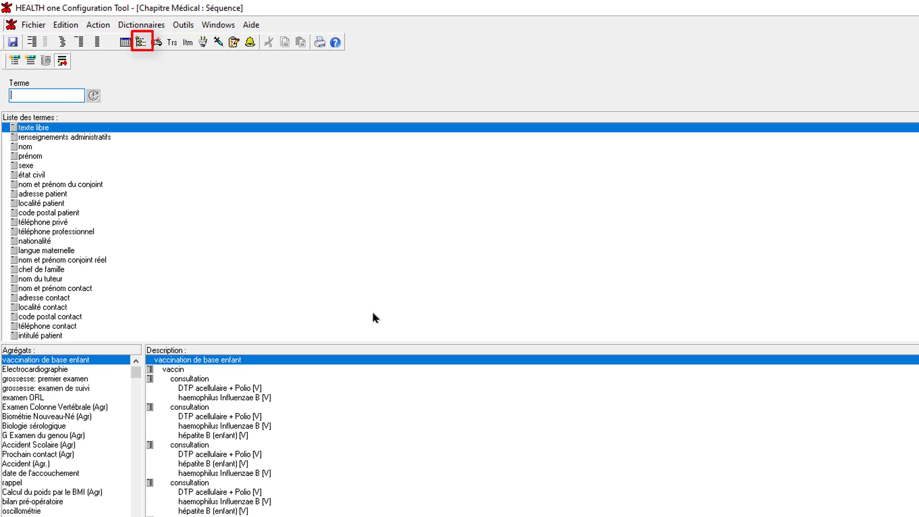
Save the modified sequences on leaving the sequence dictionary and open the transaction names form
key("Escape")
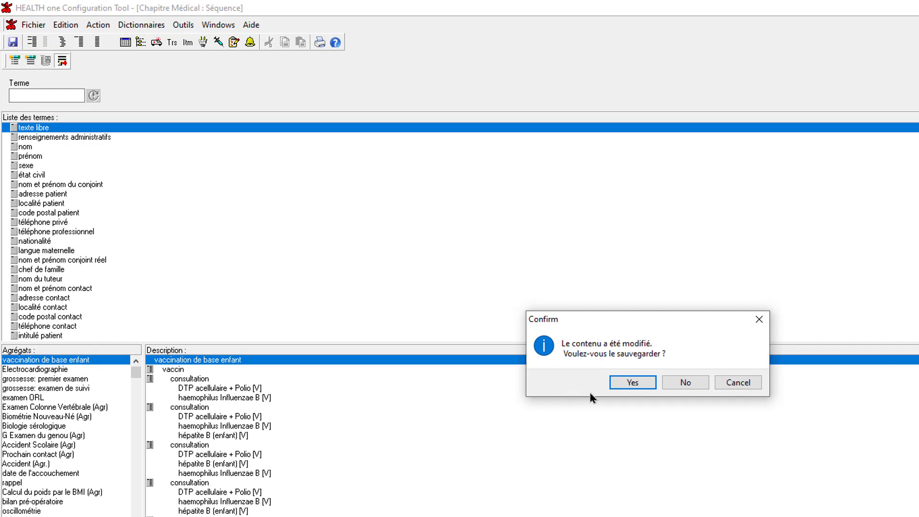
left_click(631, 382)
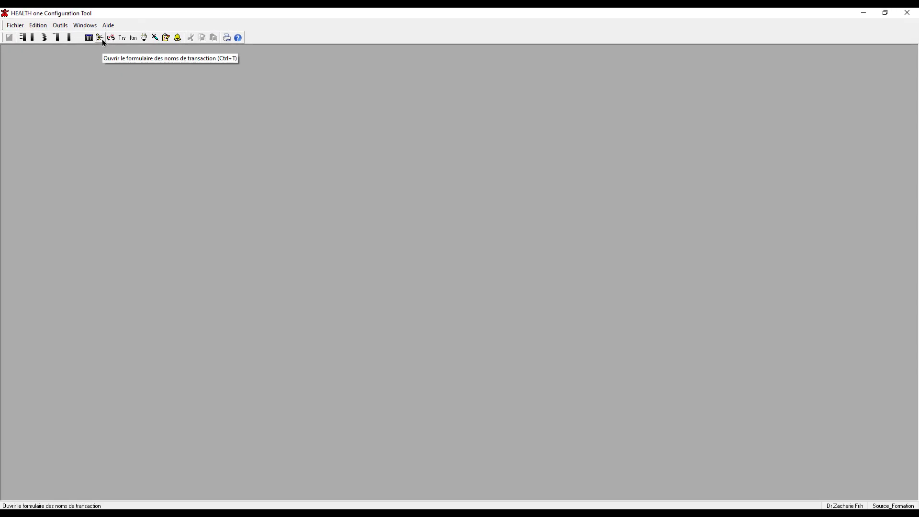
left_click(102, 40)
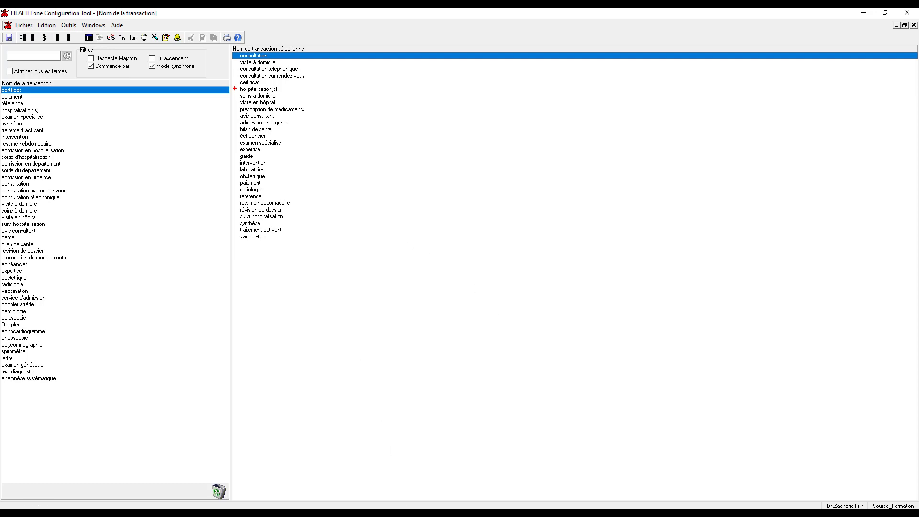
Switch to HEALTH one 2020 and review the names offered for a new transaction, without creating one
key("alt+F4")
double_click(211, 185)
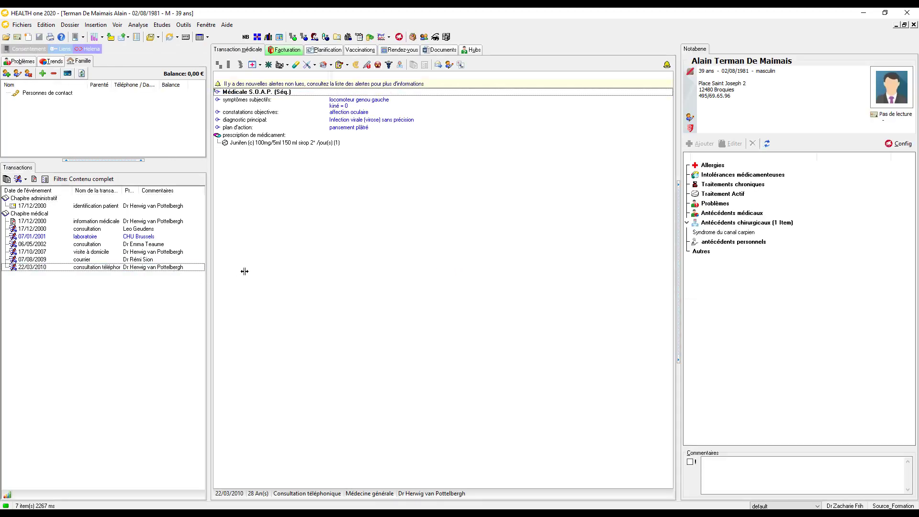
left_click(482, 182)
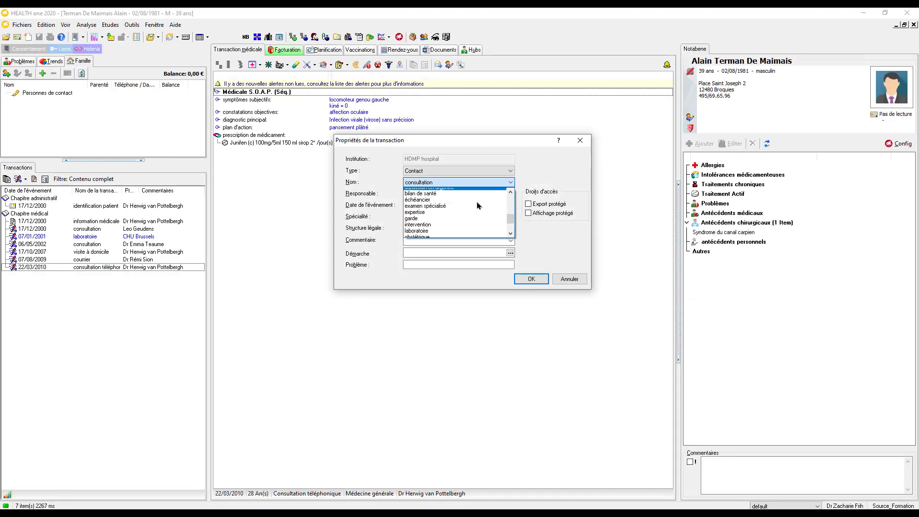
left_click(567, 279)
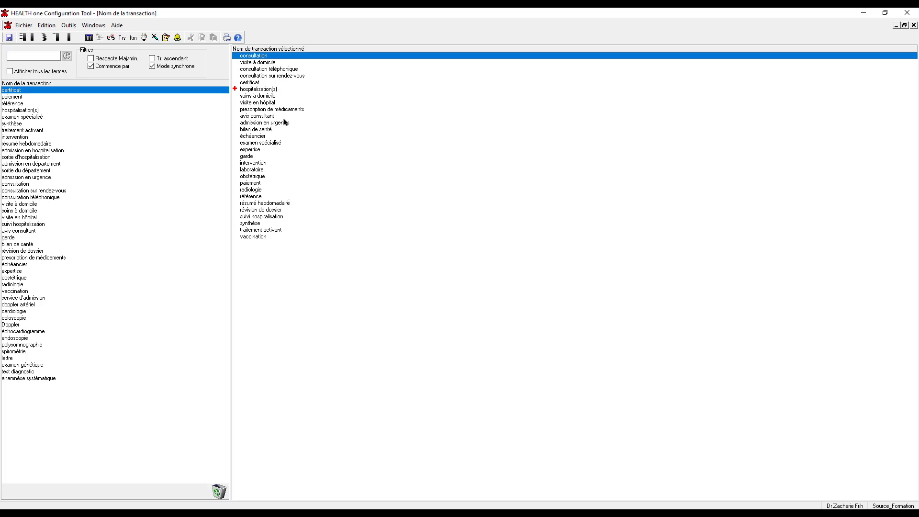
Search all terms for "examen spé r" and add "examen spécialisé réalisé" to the selected transaction names directly below "consultation"
left_click(277, 144)
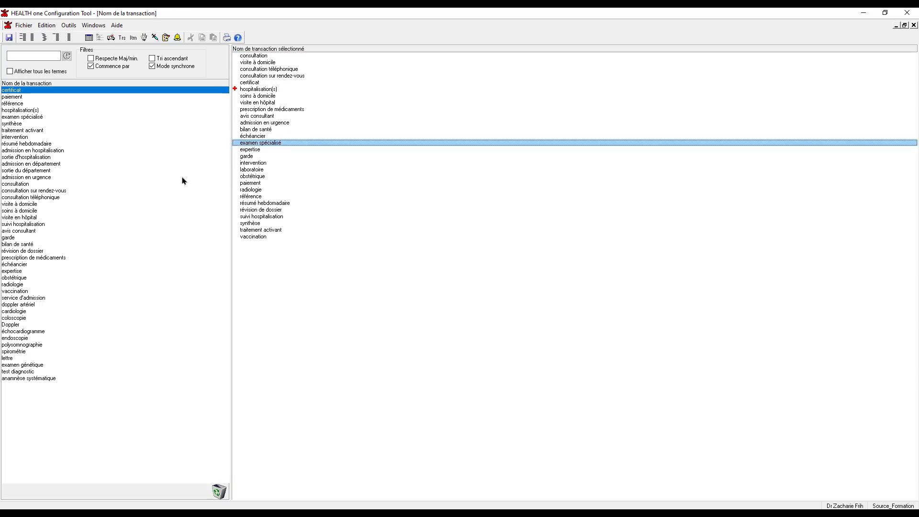
left_click(51, 54)
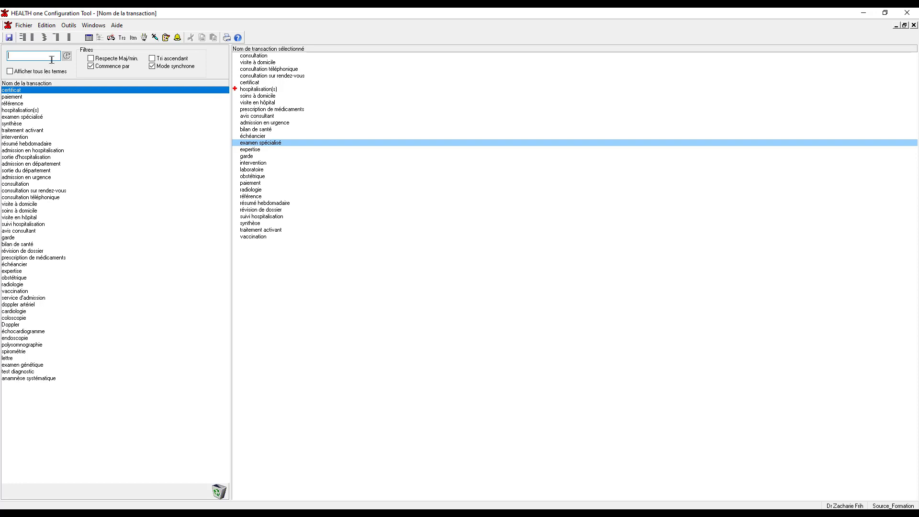
left_click(42, 73)
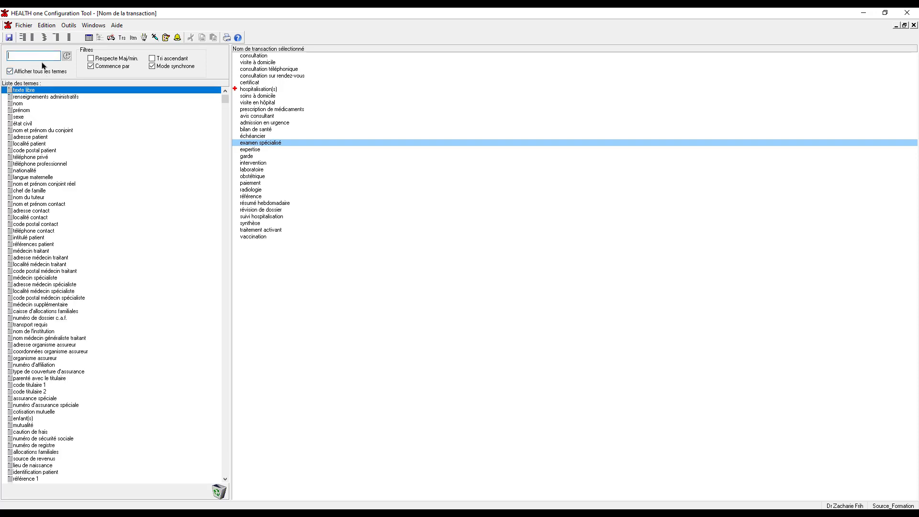
type("exame")
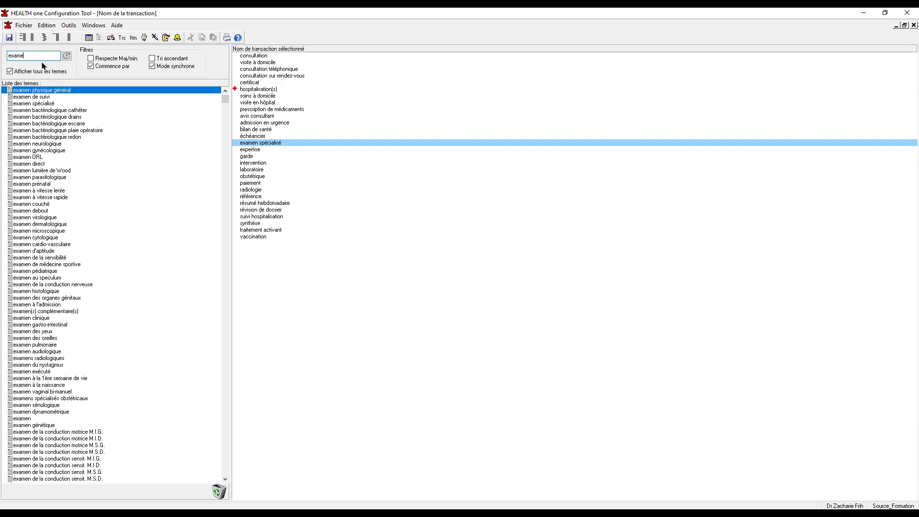
type("n spé r")
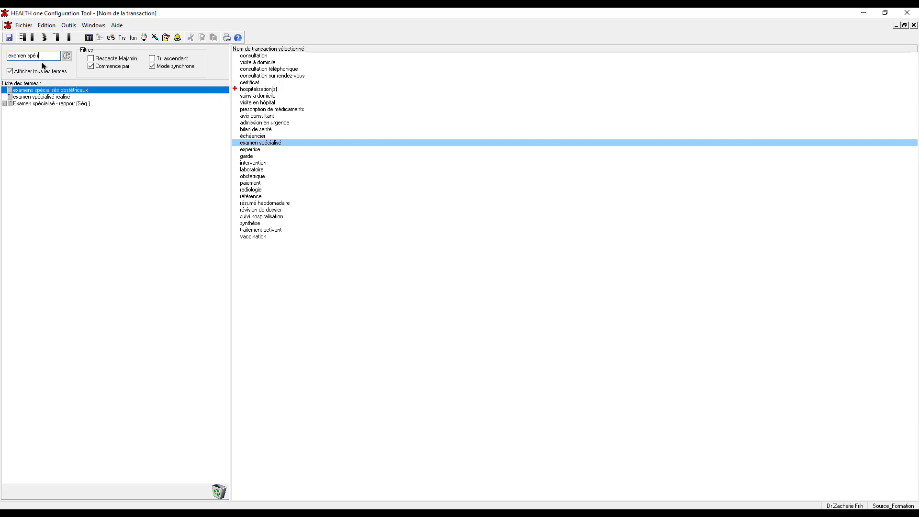
left_click(54, 98)
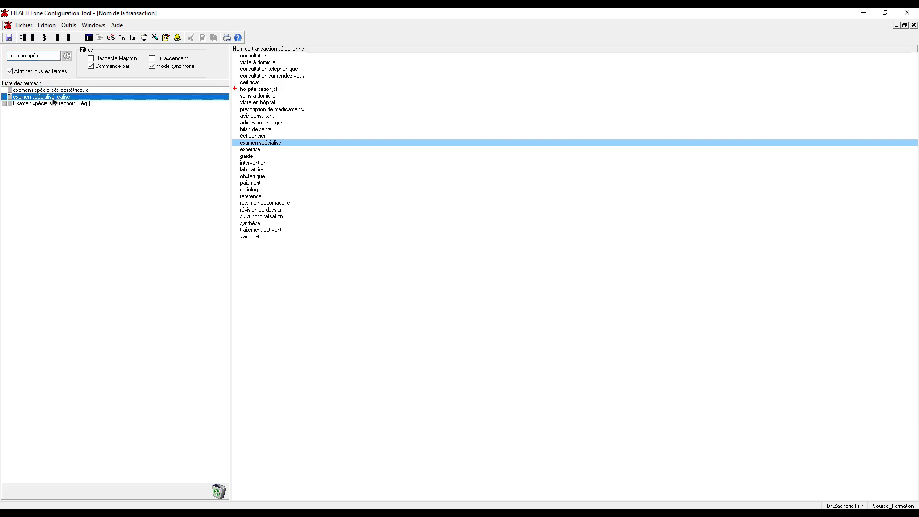
left_click_drag(54, 101, 268, 62)
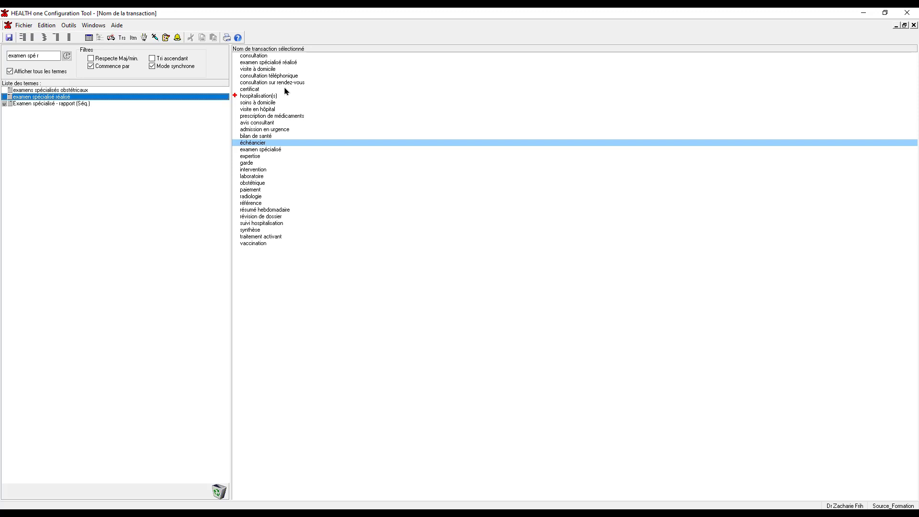
Close the transaction names form with its changes saved and exit the Configuration Tool
left_click(912, 20)
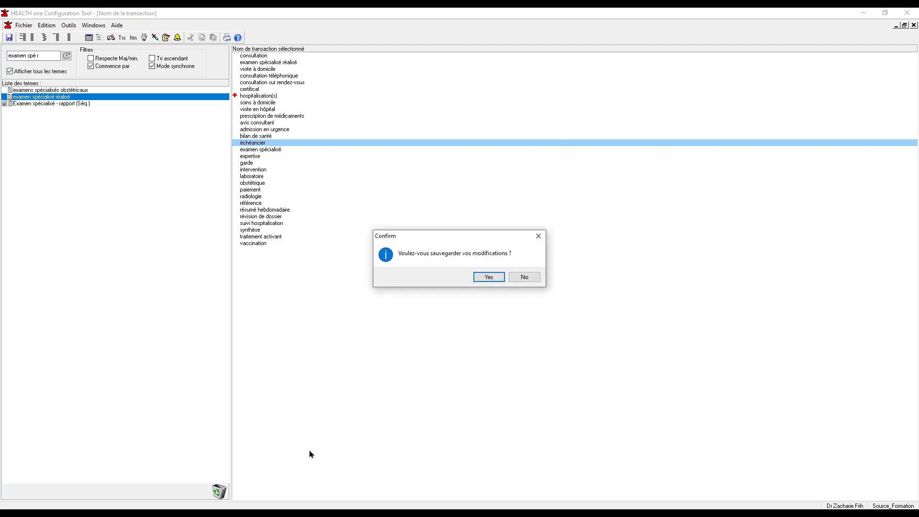
left_click(488, 276)
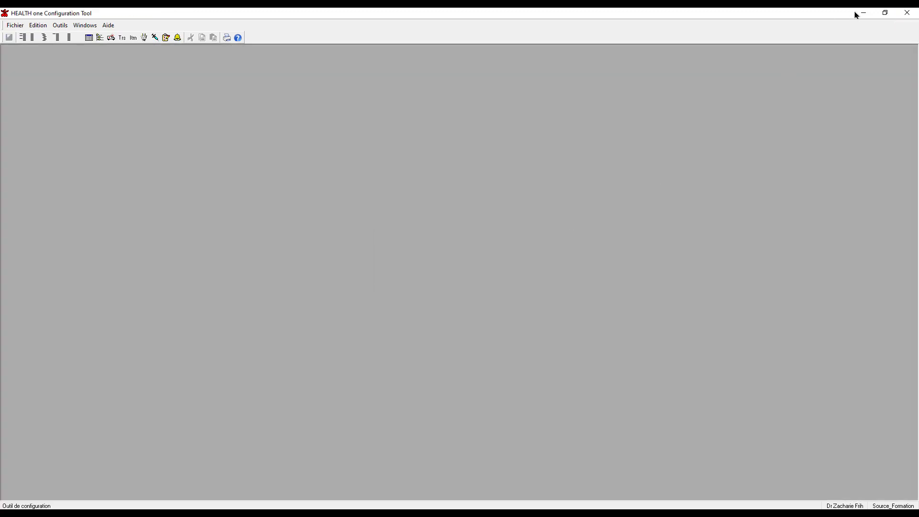
left_click(909, 13)
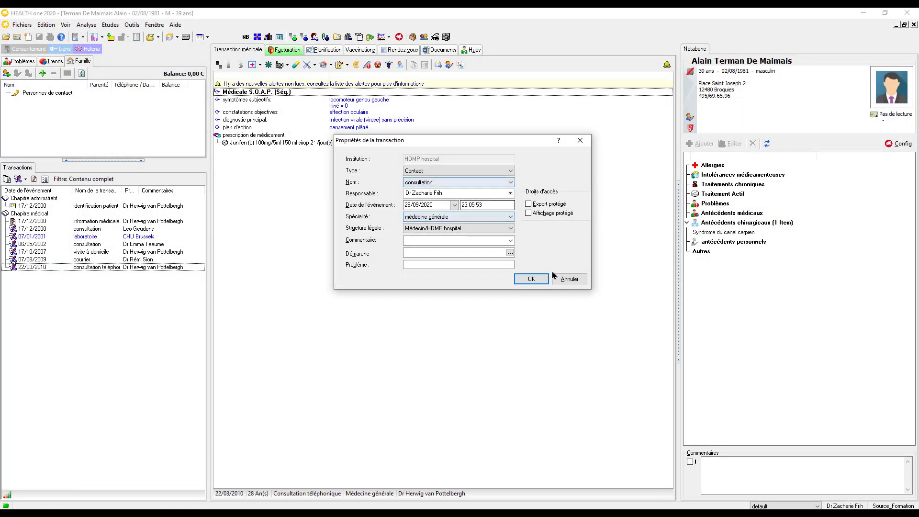
Discard the pending transaction dialog and create a new Contact transaction named "examen spécialisé réalisé" in the patient's file
left_click(568, 279)
key("ctrl+t")
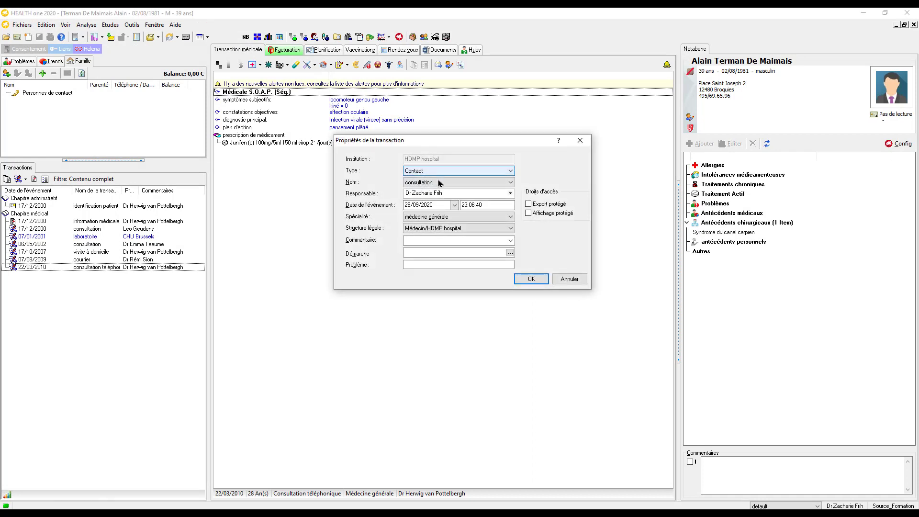
left_click(441, 183)
left_click(449, 197)
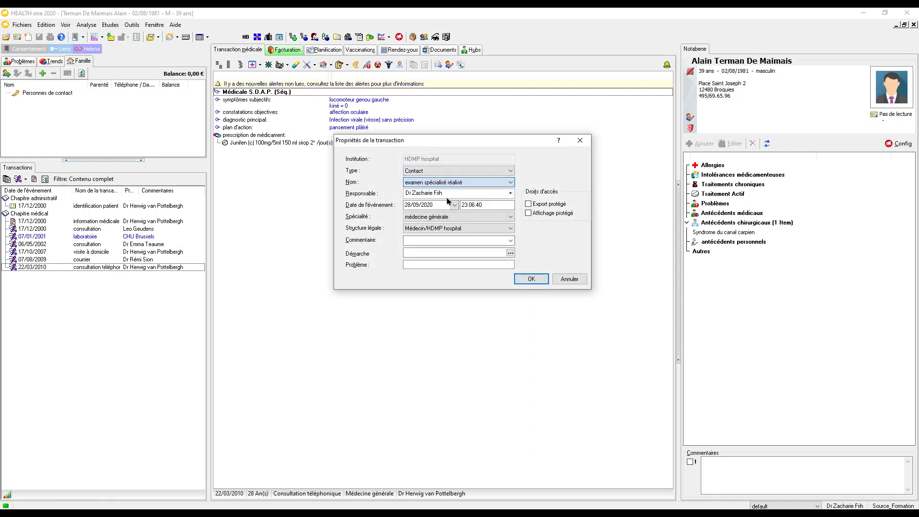
left_click(530, 278)
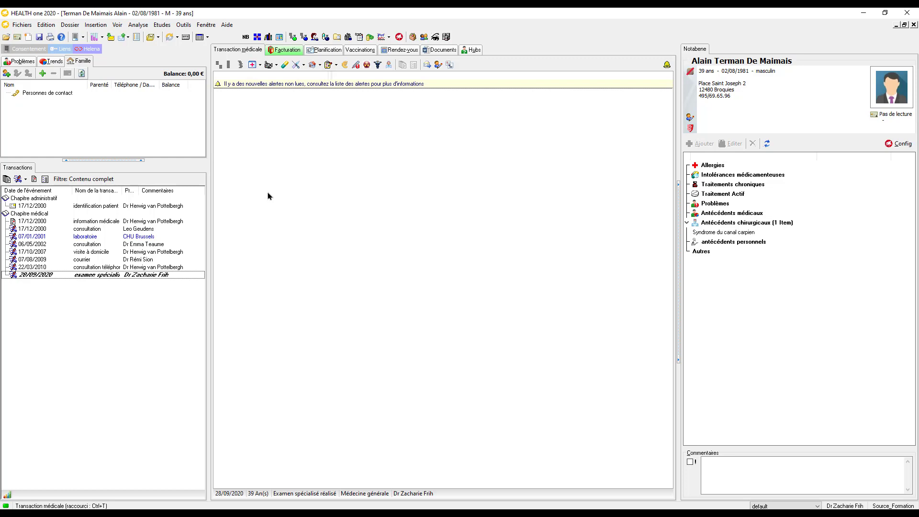
left_click_drag(122, 190, 141, 190)
left_click(133, 276)
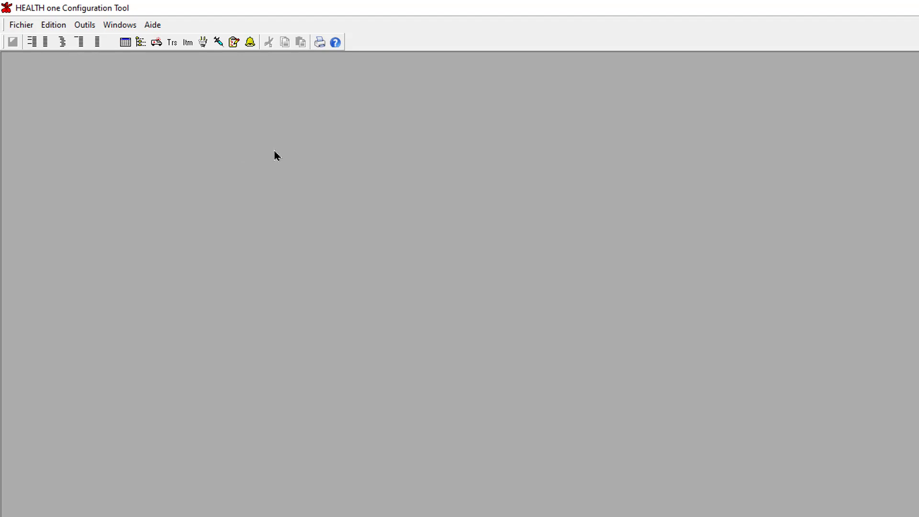
Open the transaction Initialisation form in the Configuration Tool, maximize it and enlarge the term lists and the initialised transactions list
left_click(170, 46)
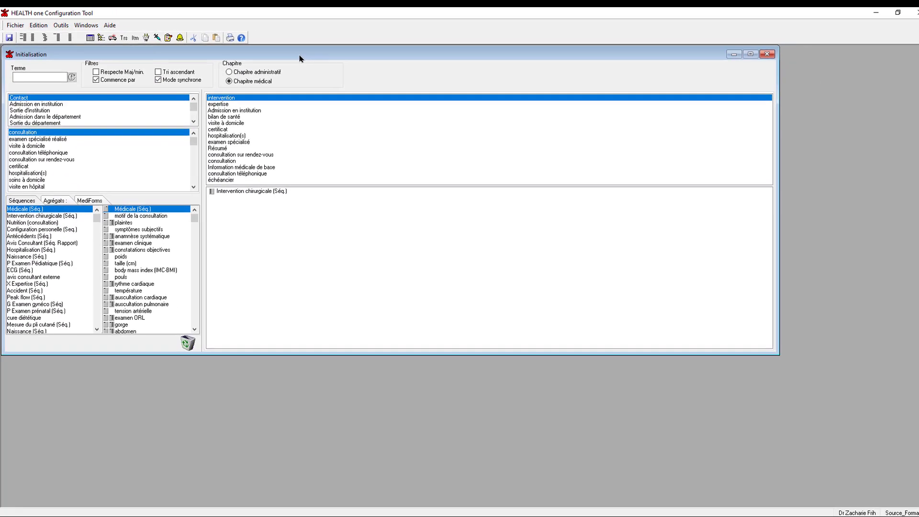
double_click(299, 58)
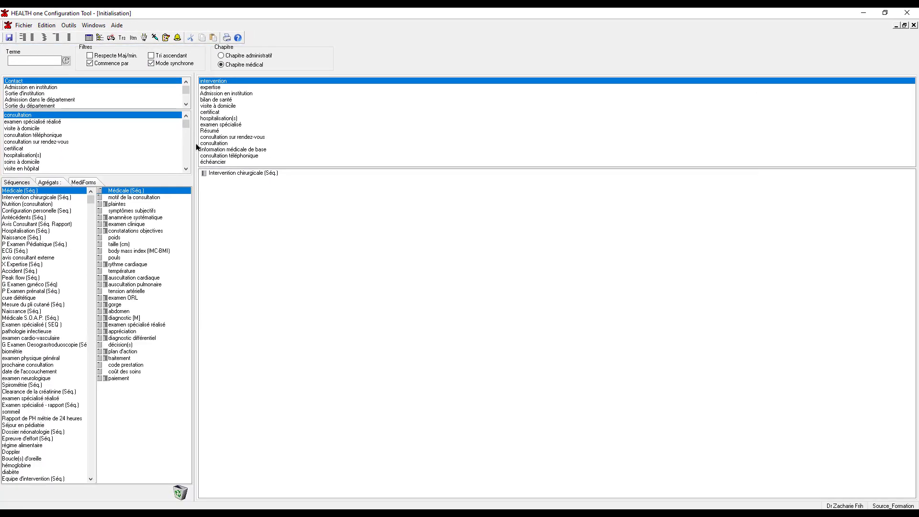
left_click_drag(196, 146, 240, 138)
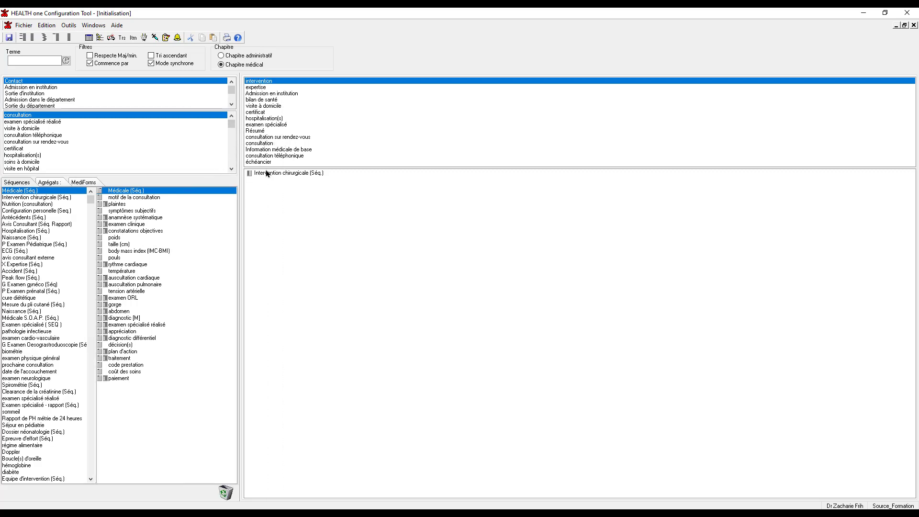
left_click_drag(282, 168, 293, 212)
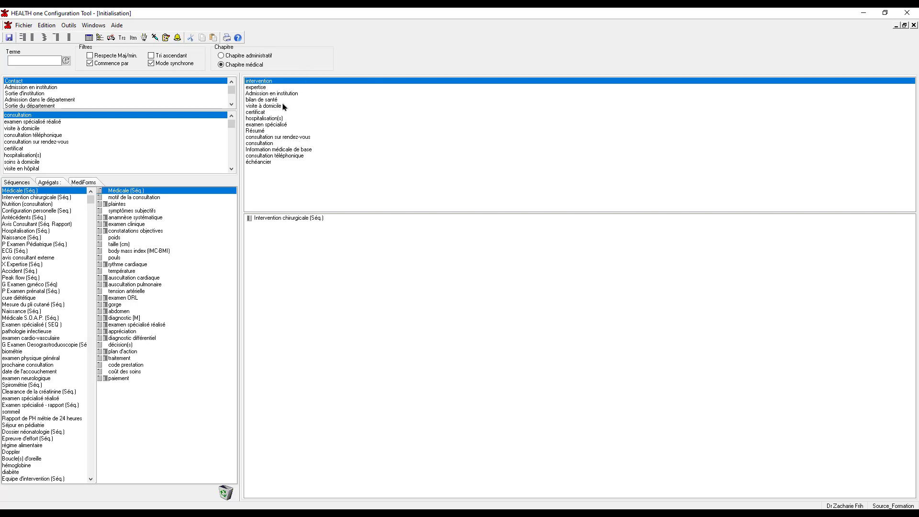
Add the Contact name "examen spécialisé réalisé" to the end of the initialised transactions list, below "échéancier"
left_click(71, 131)
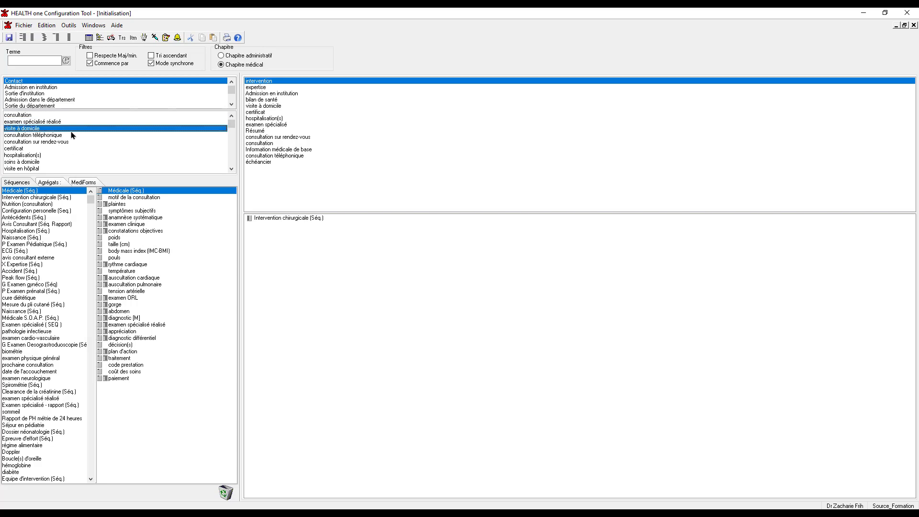
left_click(71, 134)
left_click(47, 123)
scroll(67, 129, "down", 12)
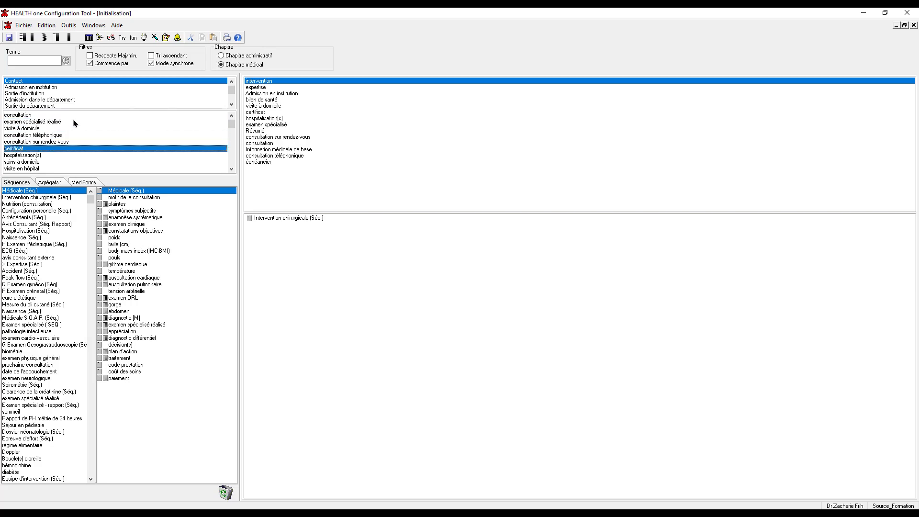
scroll(81, 137, "up", 10)
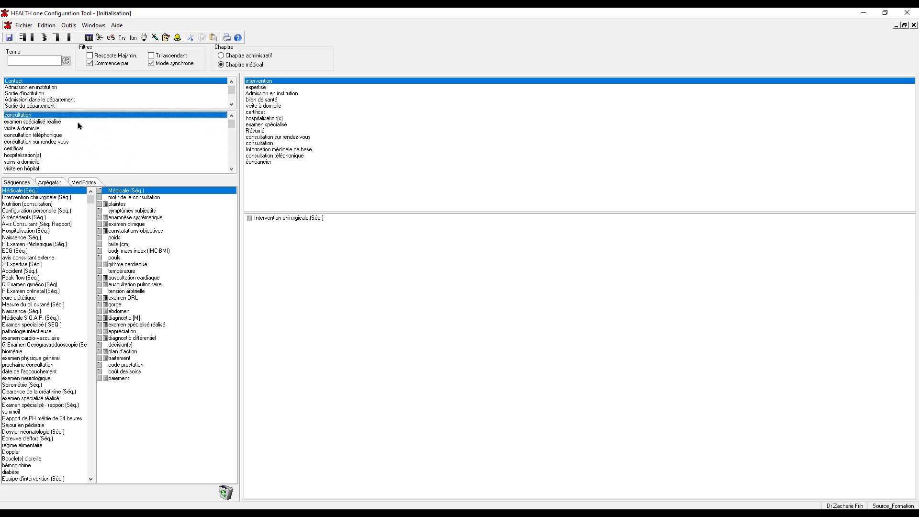
scroll(55, 125, "up", 3)
left_click_drag(54, 125, 280, 182)
left_click(288, 170)
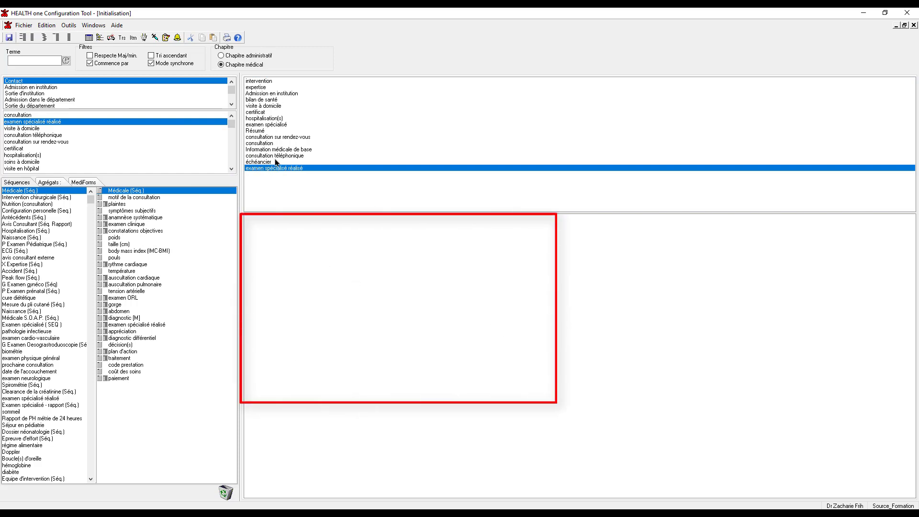
Examine which sequences are assigned to the "consultation" transaction as an example
left_click(267, 143)
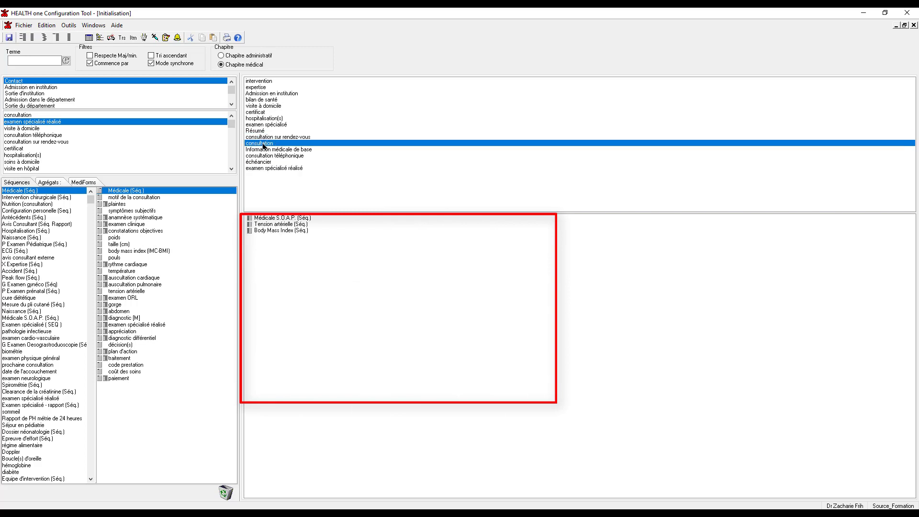
left_click(294, 226)
left_click(299, 231)
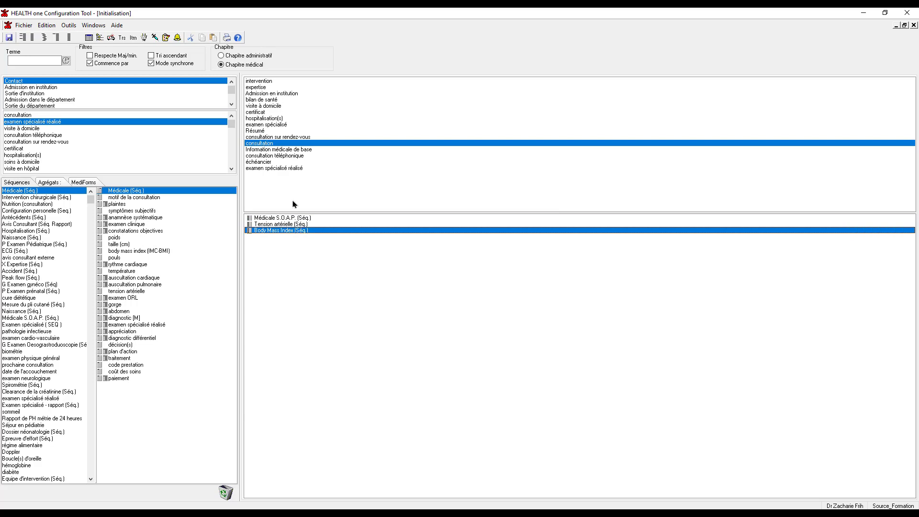
Assign the Examen spécialisé ( SEQ ) sequence to the "examen spécialisé réalisé" transaction and close the Initialisation form
left_click(272, 169)
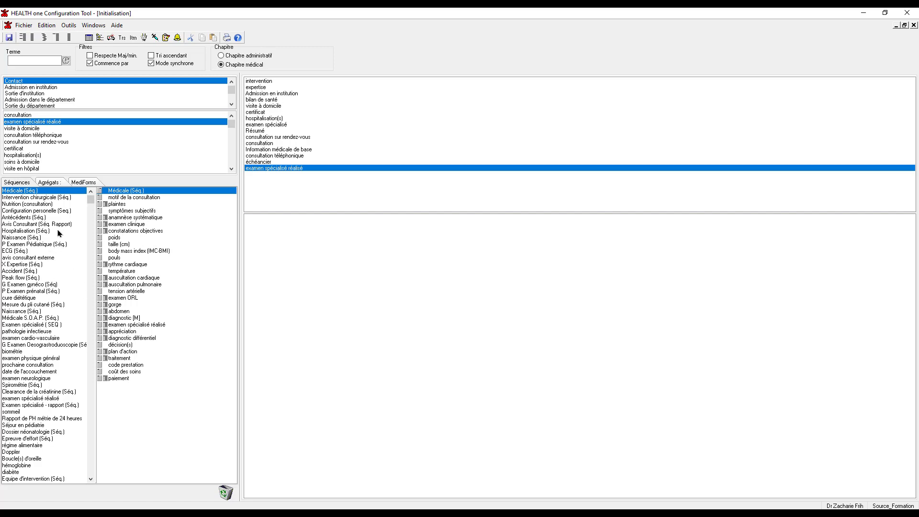
left_click(57, 272)
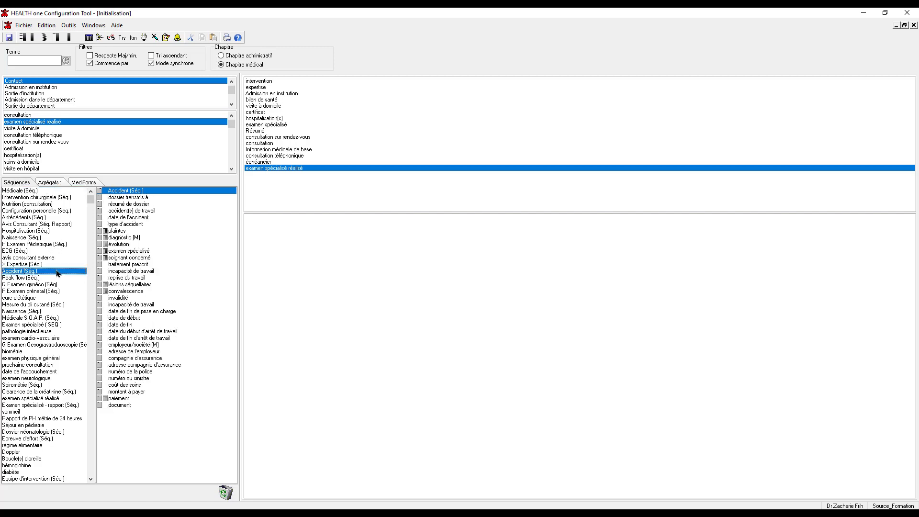
left_click(56, 325)
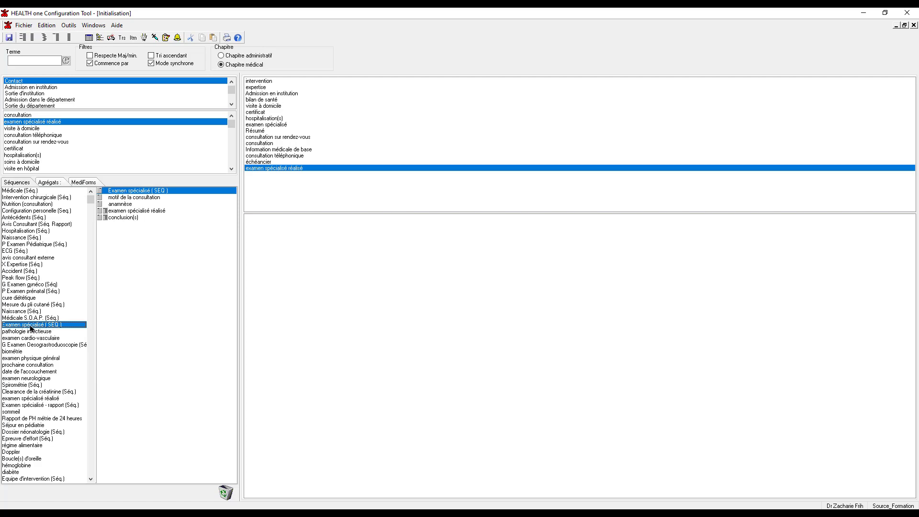
left_click_drag(28, 328, 360, 324)
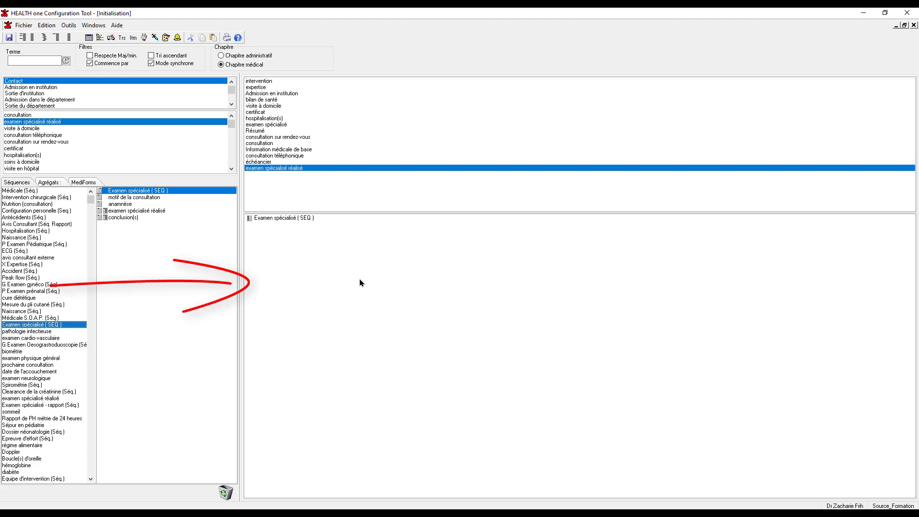
left_click(912, 26)
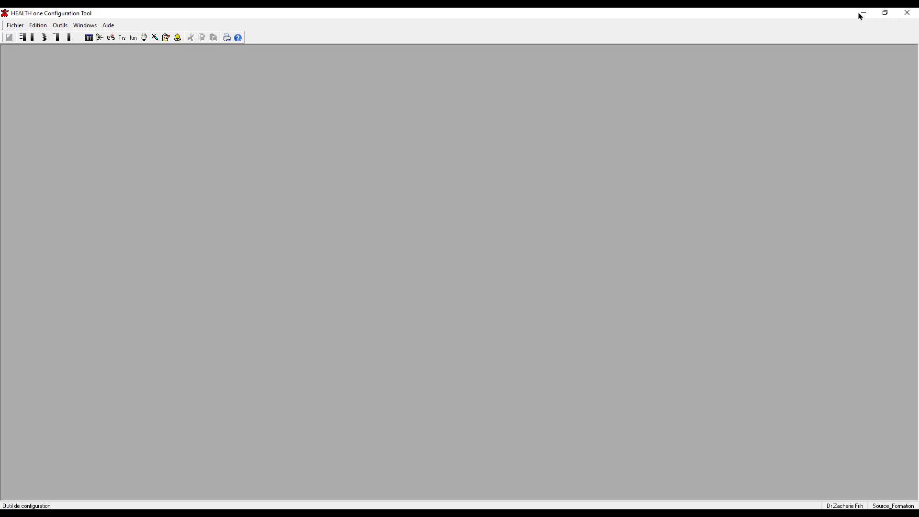
Close the Configuration Tool, create a new "examen spécialisé réalisé" contact in the patient record and go through its sequence items
left_click(907, 13)
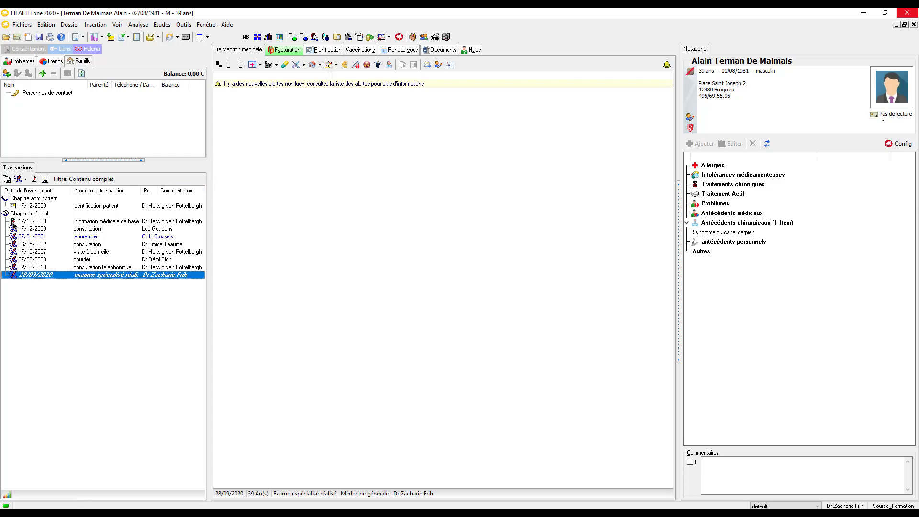
left_click(15, 181)
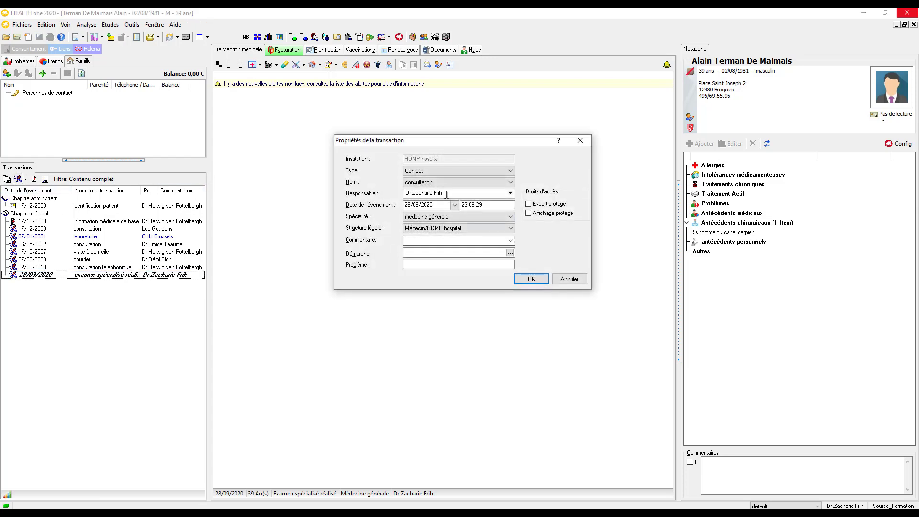
left_click(488, 183)
left_click(485, 198)
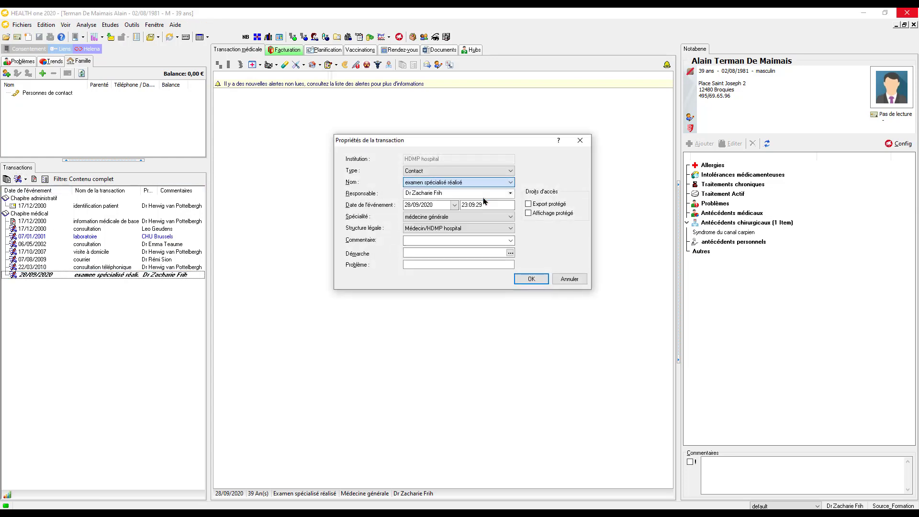
left_click(531, 279)
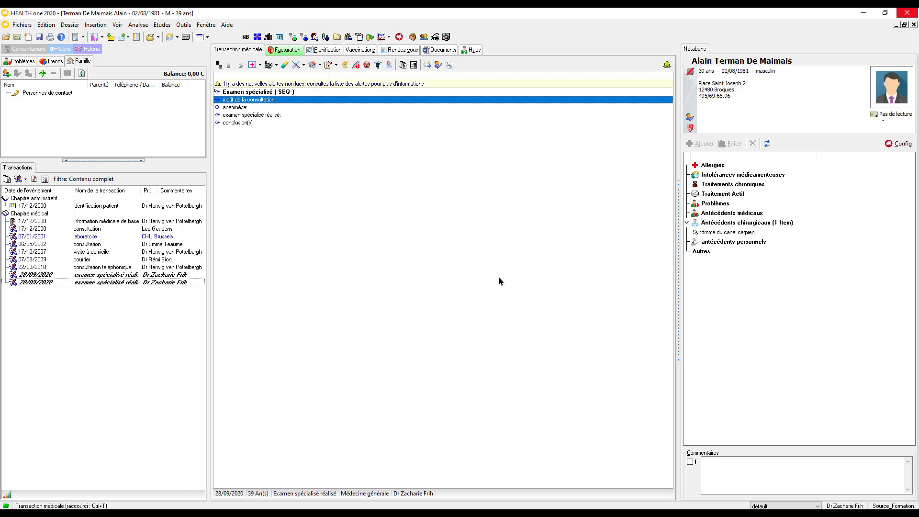
key("Down")
key("Down")
key("Down")
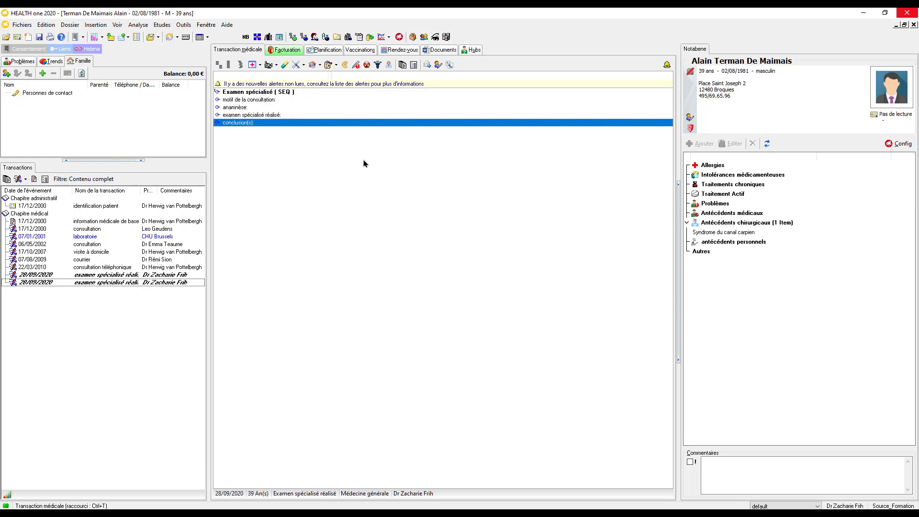
left_click_drag(241, 98, 248, 144)
Reopen the transaction Initialisation form in the Configuration Tool and display the sequences assigned to "examen spécialisé réalisé"
left_click(400, 38)
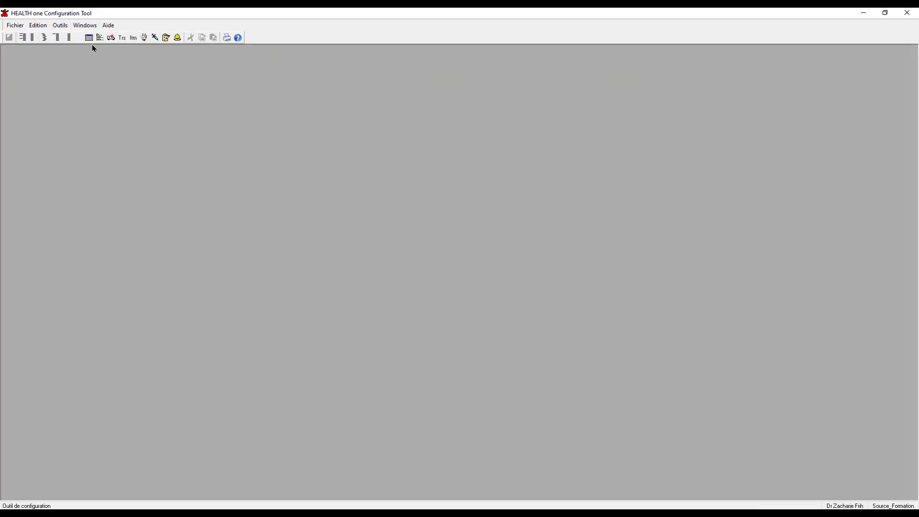
left_click(123, 37)
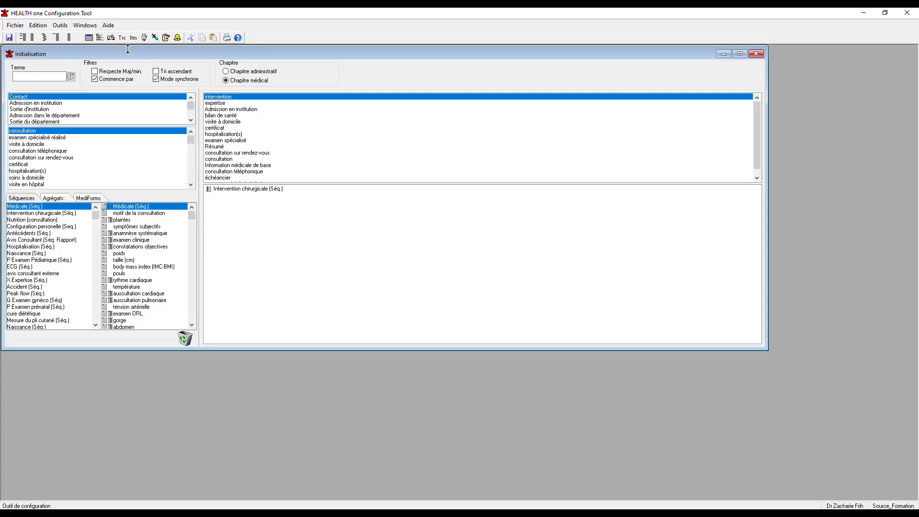
scroll(257, 173, "down", 1)
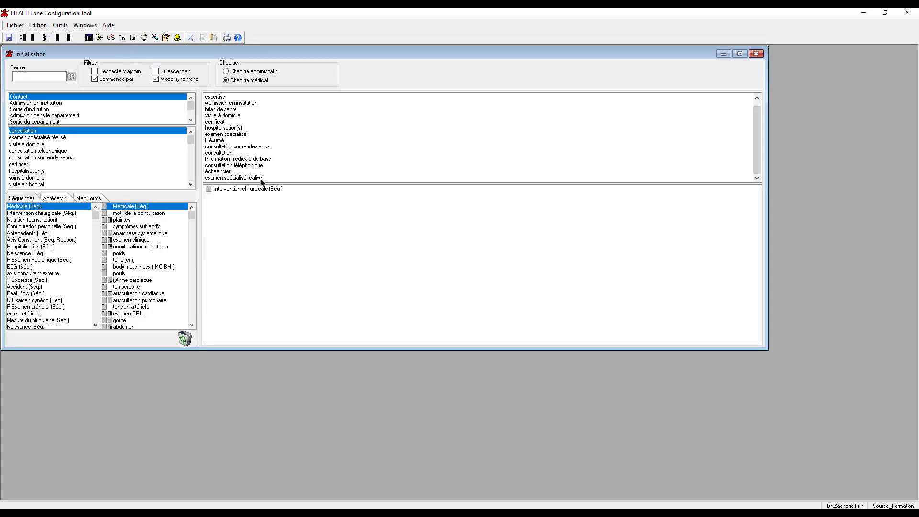
left_click(261, 178)
left_click(290, 193)
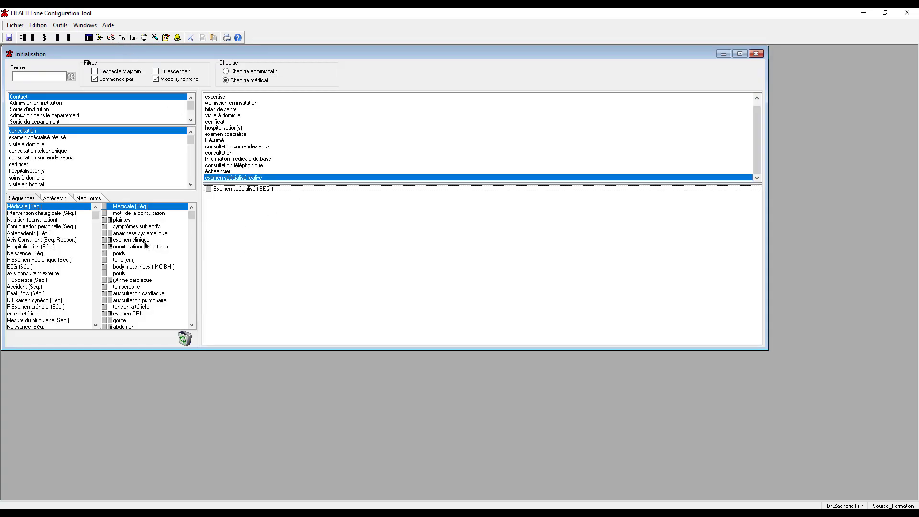
Assign the Tension artérielle (Séq.) and Body Mass Index (Séq.) sequences to the "examen spécialisé réalisé" transaction and close the Initialisation form
left_click(79, 266)
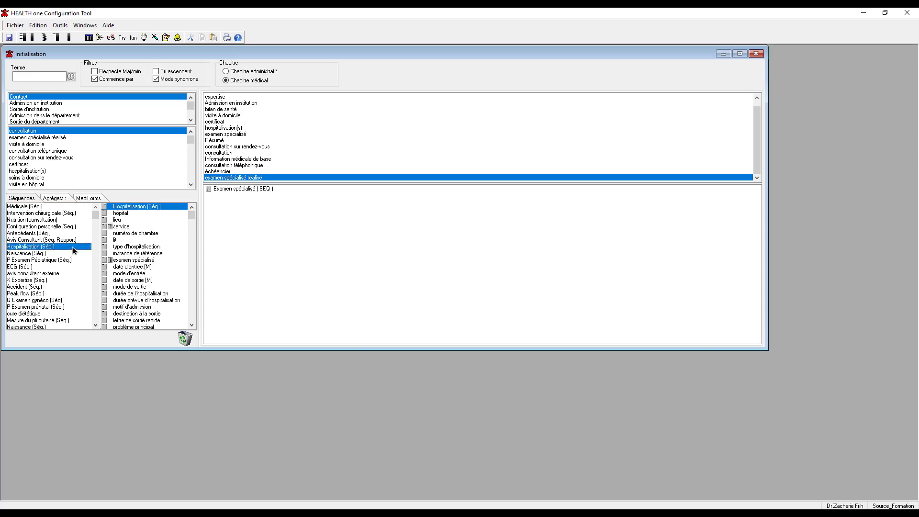
key("Down")
key("Down")
key("Down")
key("Down")
key("Down")
key("Down")
key("Down")
key("Down")
key("Down")
key("Down")
key("Down")
key("Down")
key("Down")
key("Down")
key("Down")
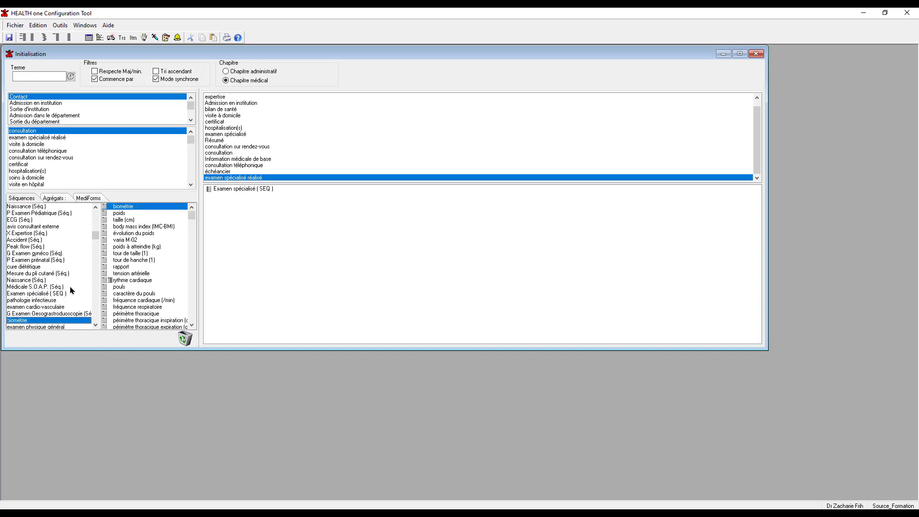
key("Down")
key("Down")
key("Down")
key("Down")
key("Down")
key("Down")
key("Down")
key("Down")
key("Down")
key("Down")
key("Down")
key("Down")
key("Down")
key("Down")
key("Down")
key("Down")
key("Down")
key("Down")
key("Down")
key("Down")
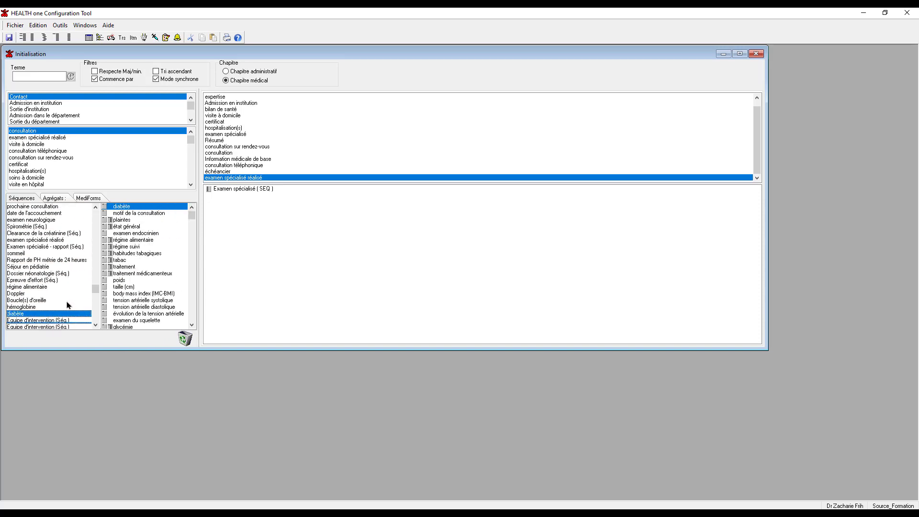
left_click(57, 326)
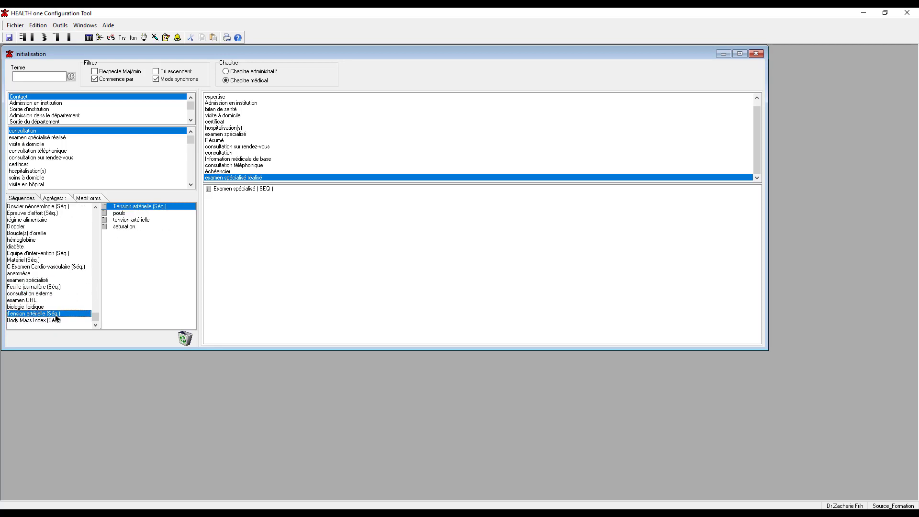
left_click_drag(58, 318, 232, 289)
left_click_drag(33, 320, 316, 285)
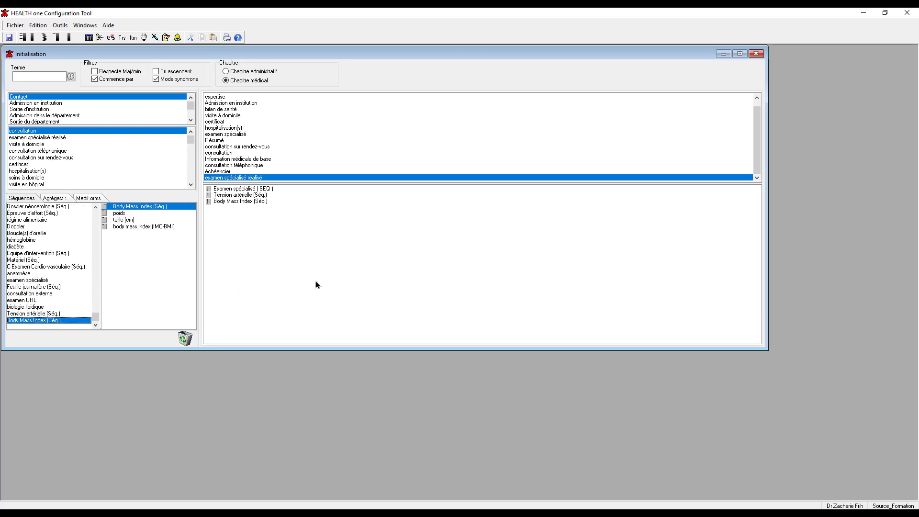
left_click(757, 53)
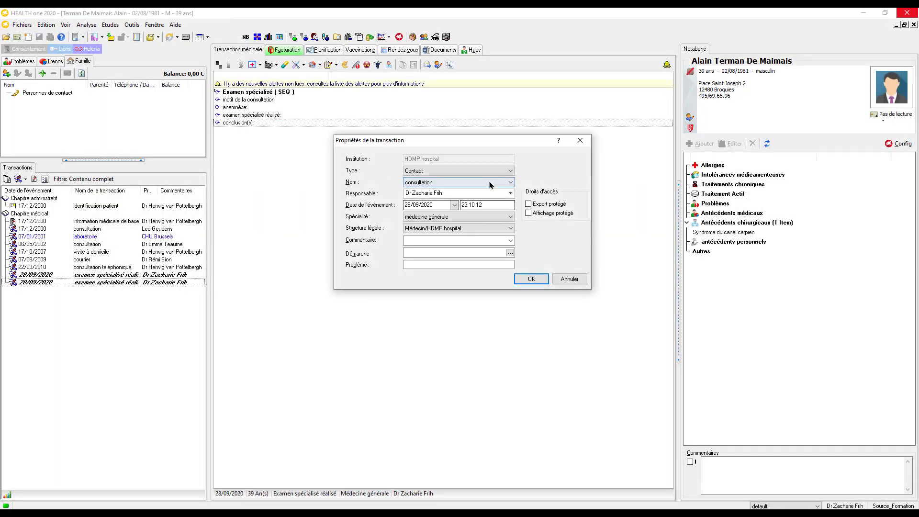
Create another contact named "examen spécialisé réalisé" in the patient record to test the extended initialisation
left_click(488, 182)
left_click(490, 198)
key("Return")
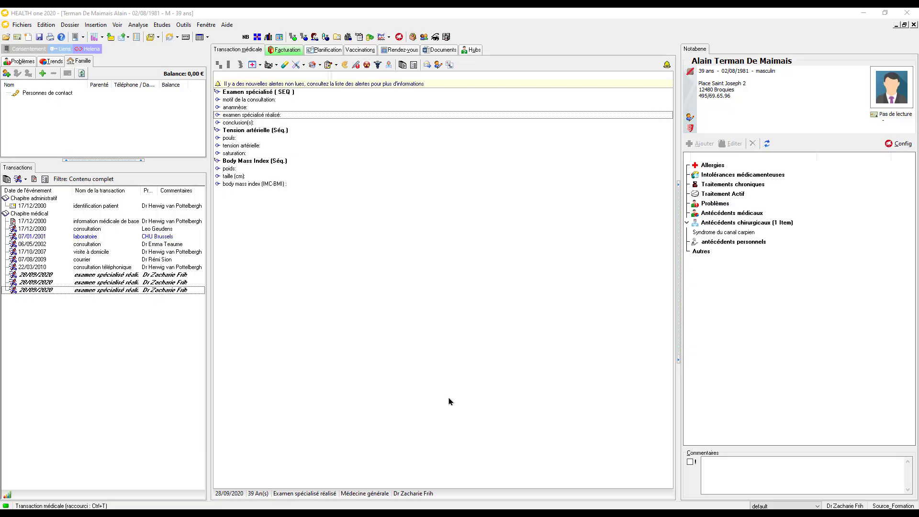